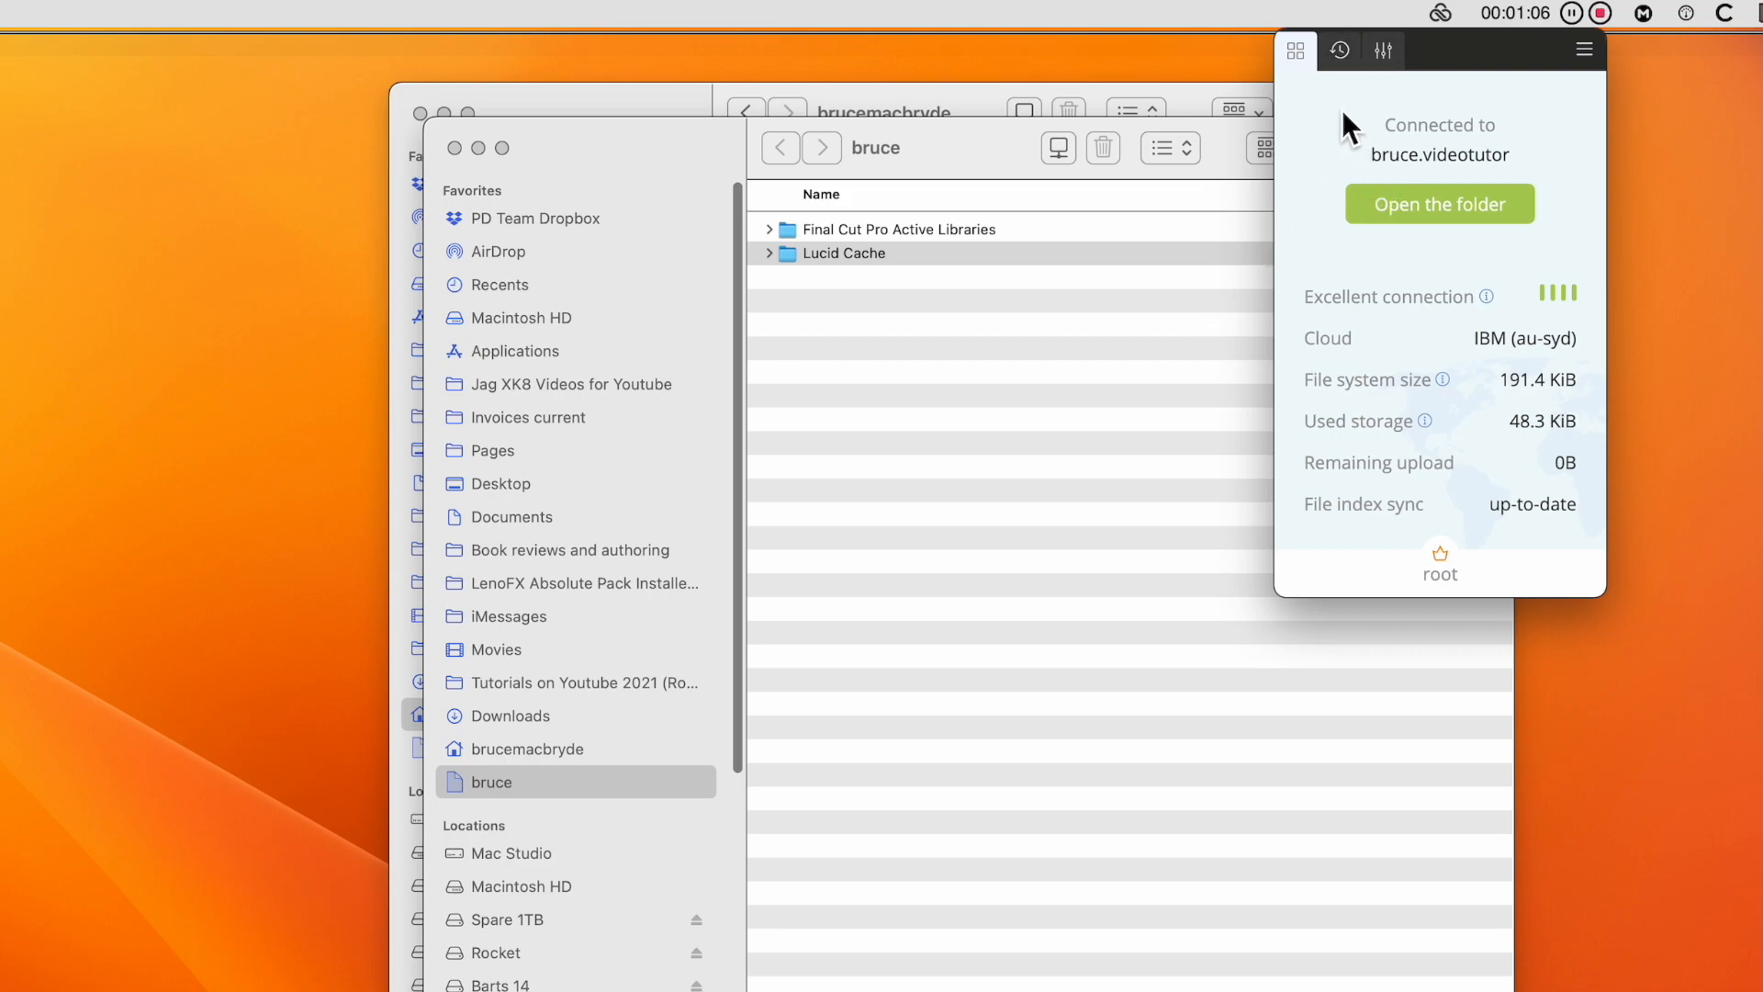
Open the Filespace control panel and set the cache location in the local settings to Spare 1TB
left_click(1393, 61)
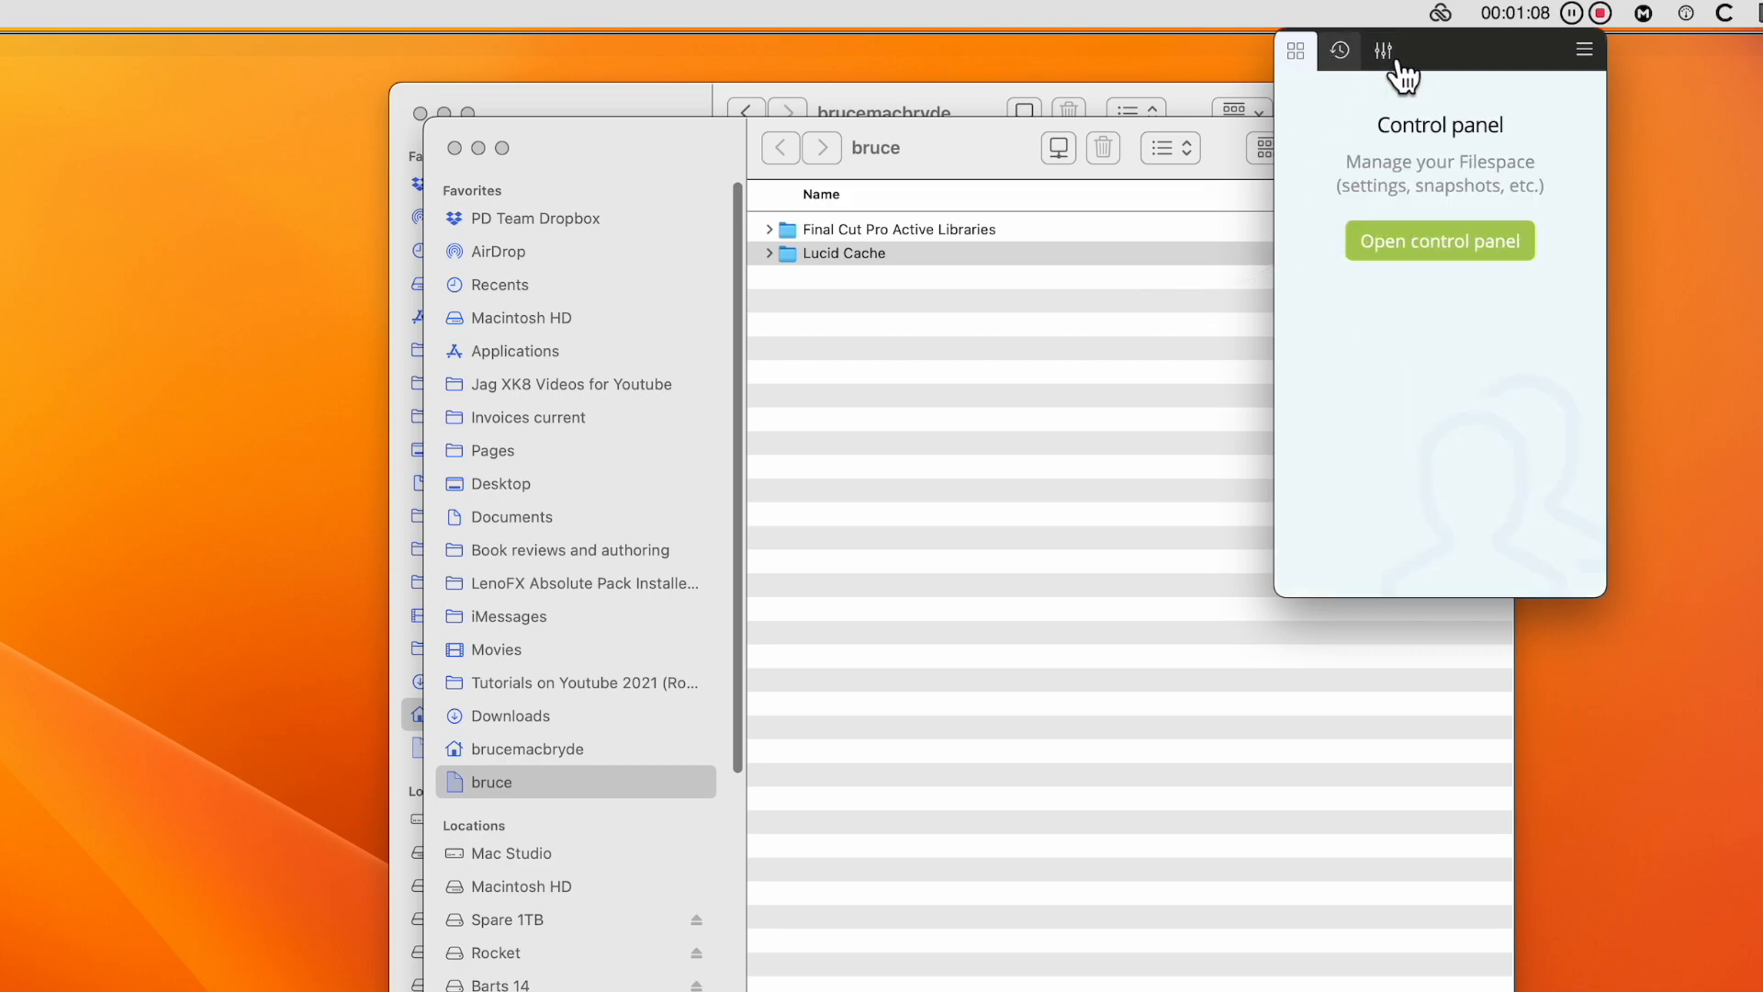
left_click(1447, 245)
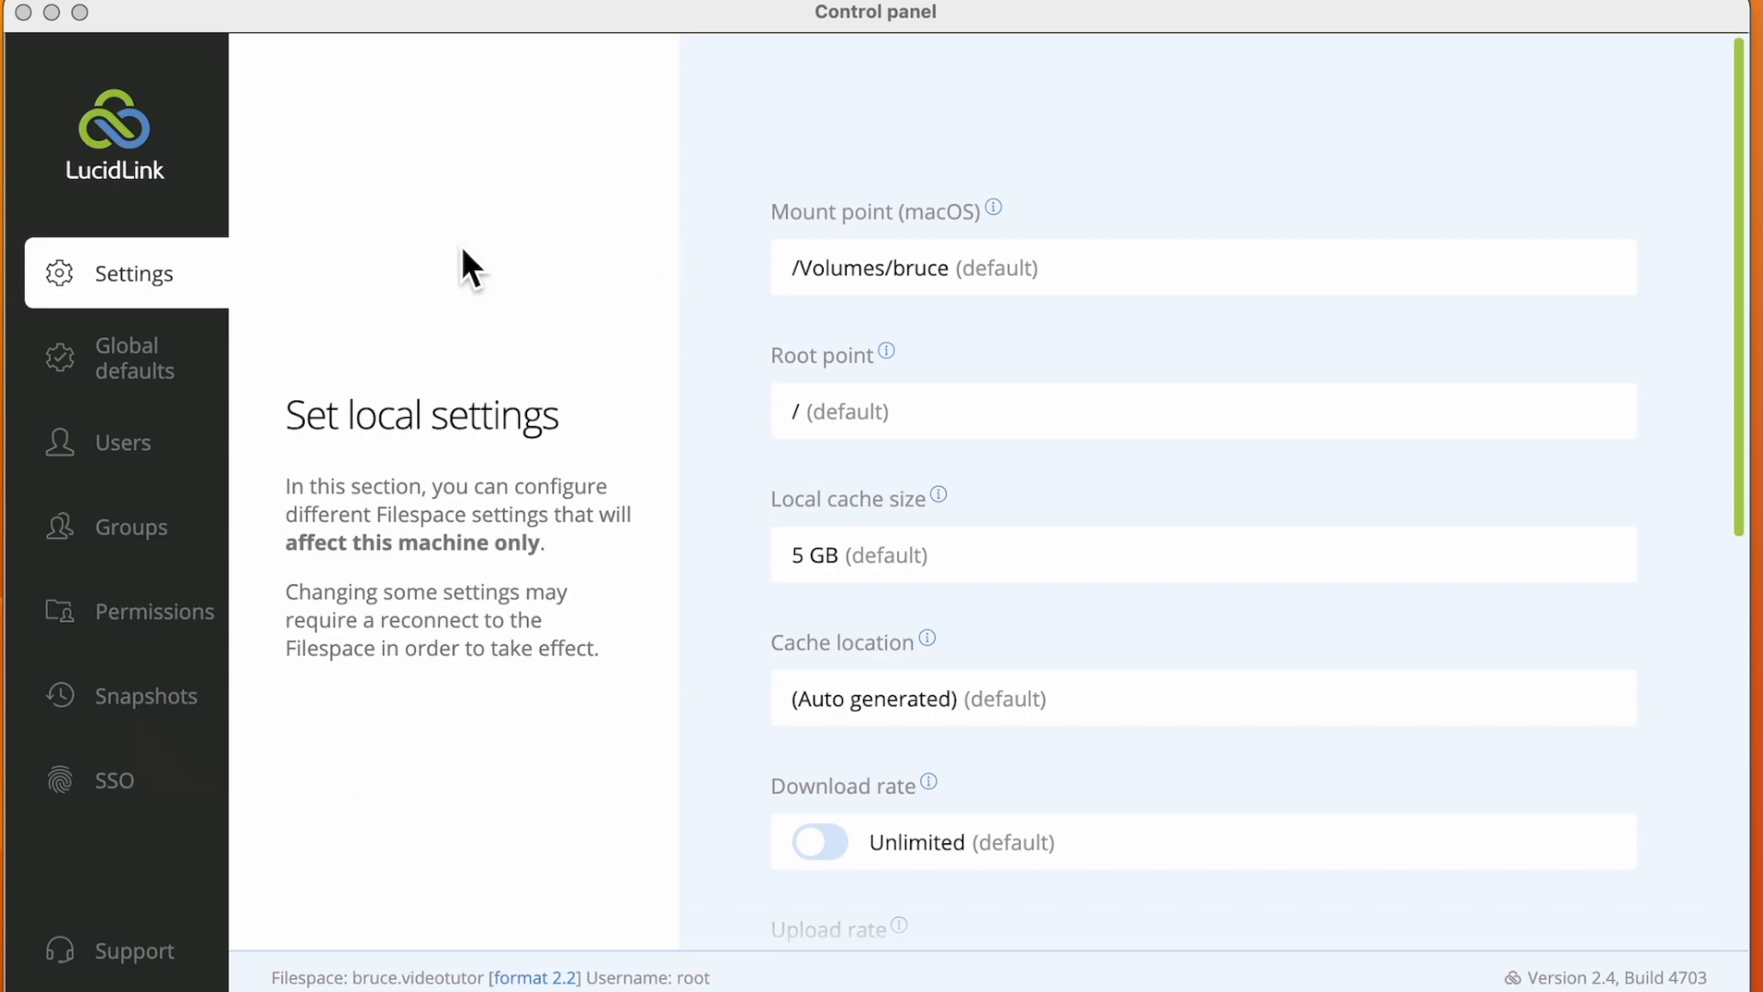
left_click(146, 275)
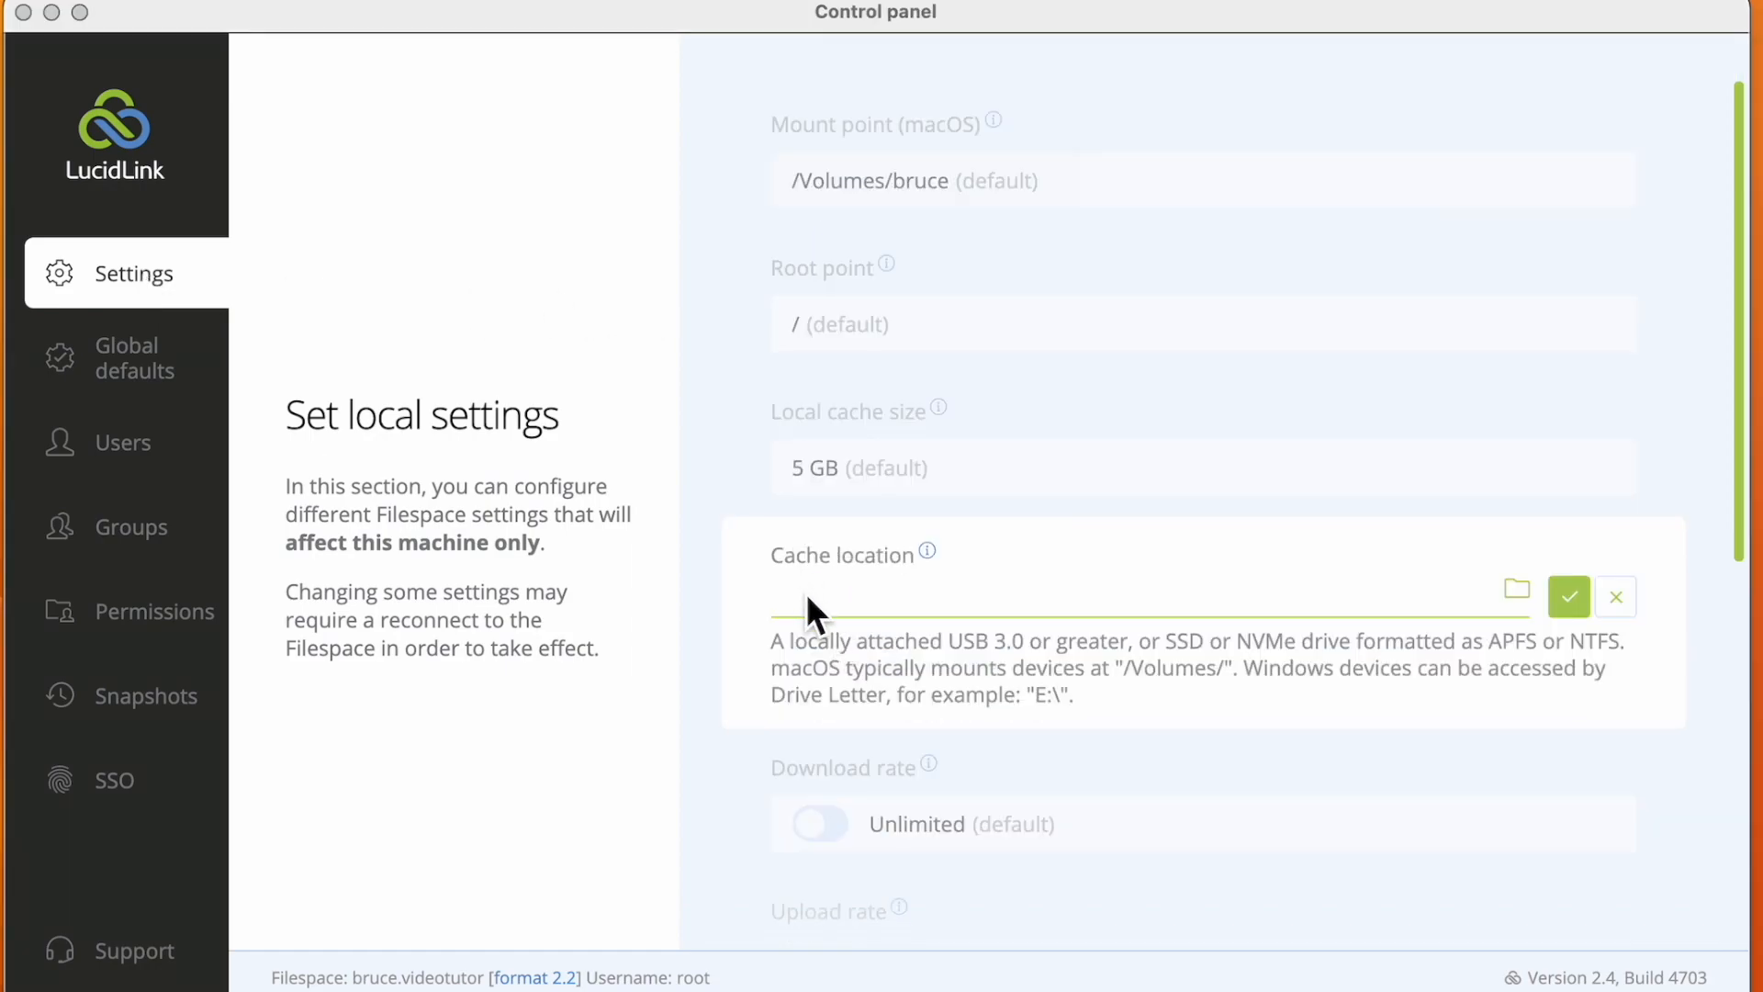
left_click(811, 597)
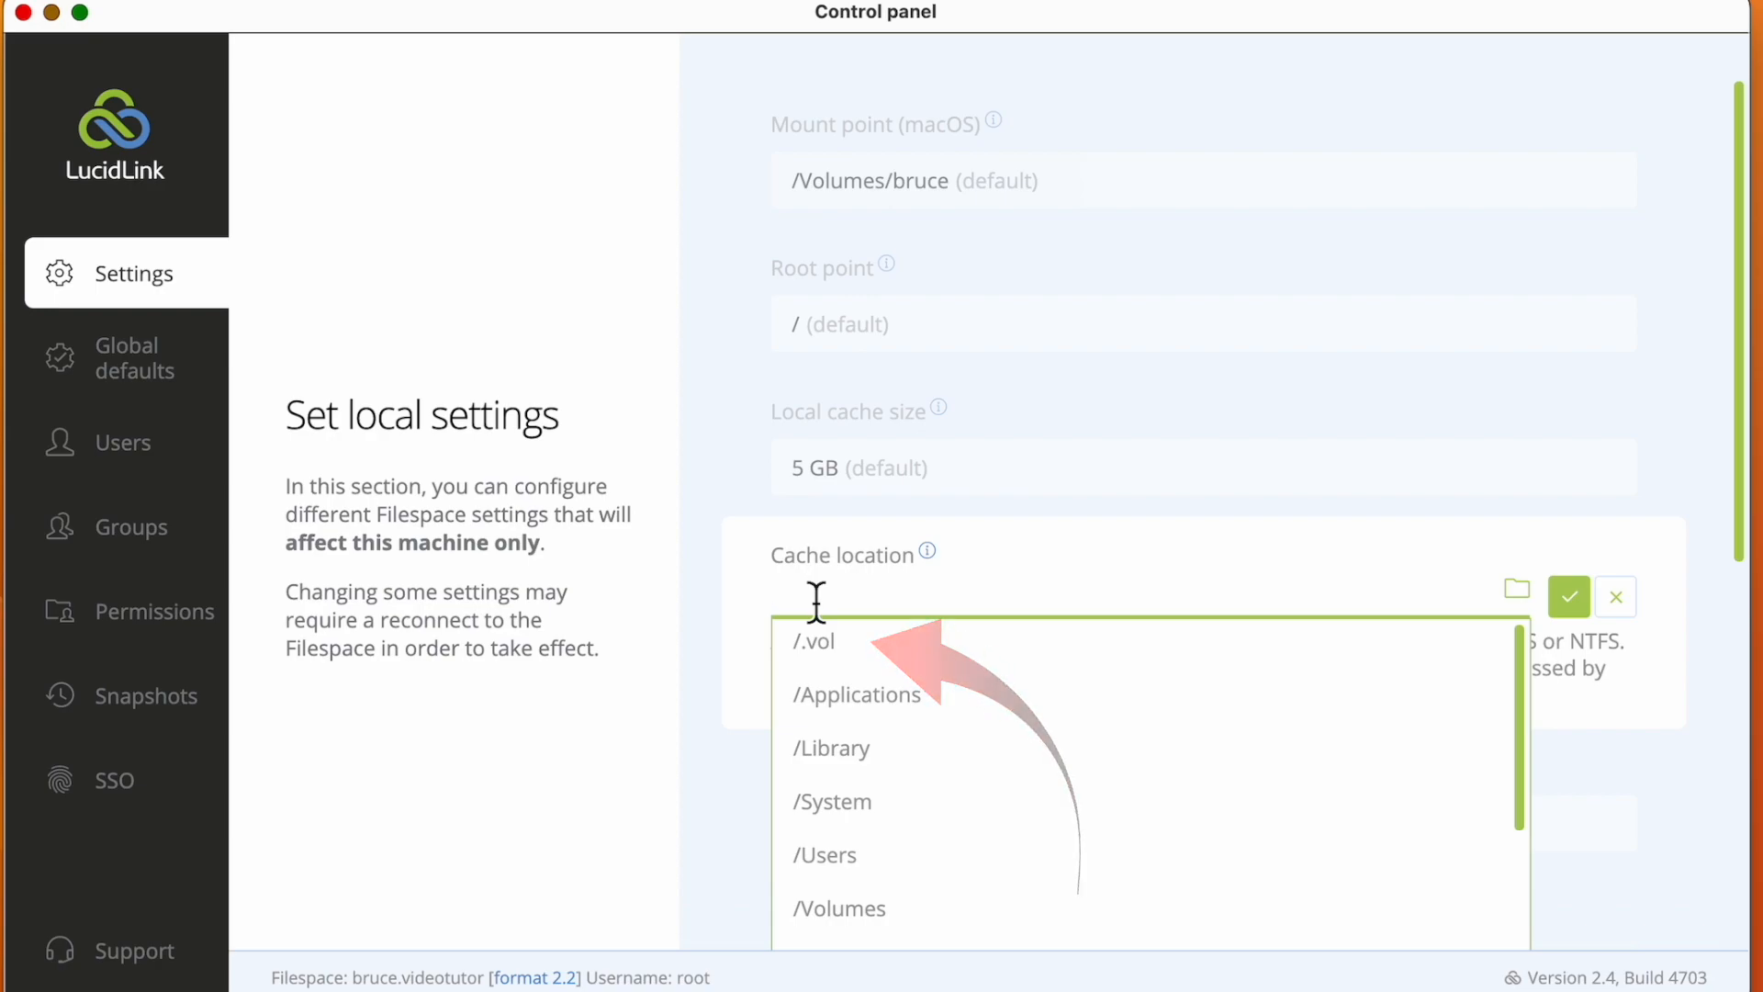
type("Spare 1")
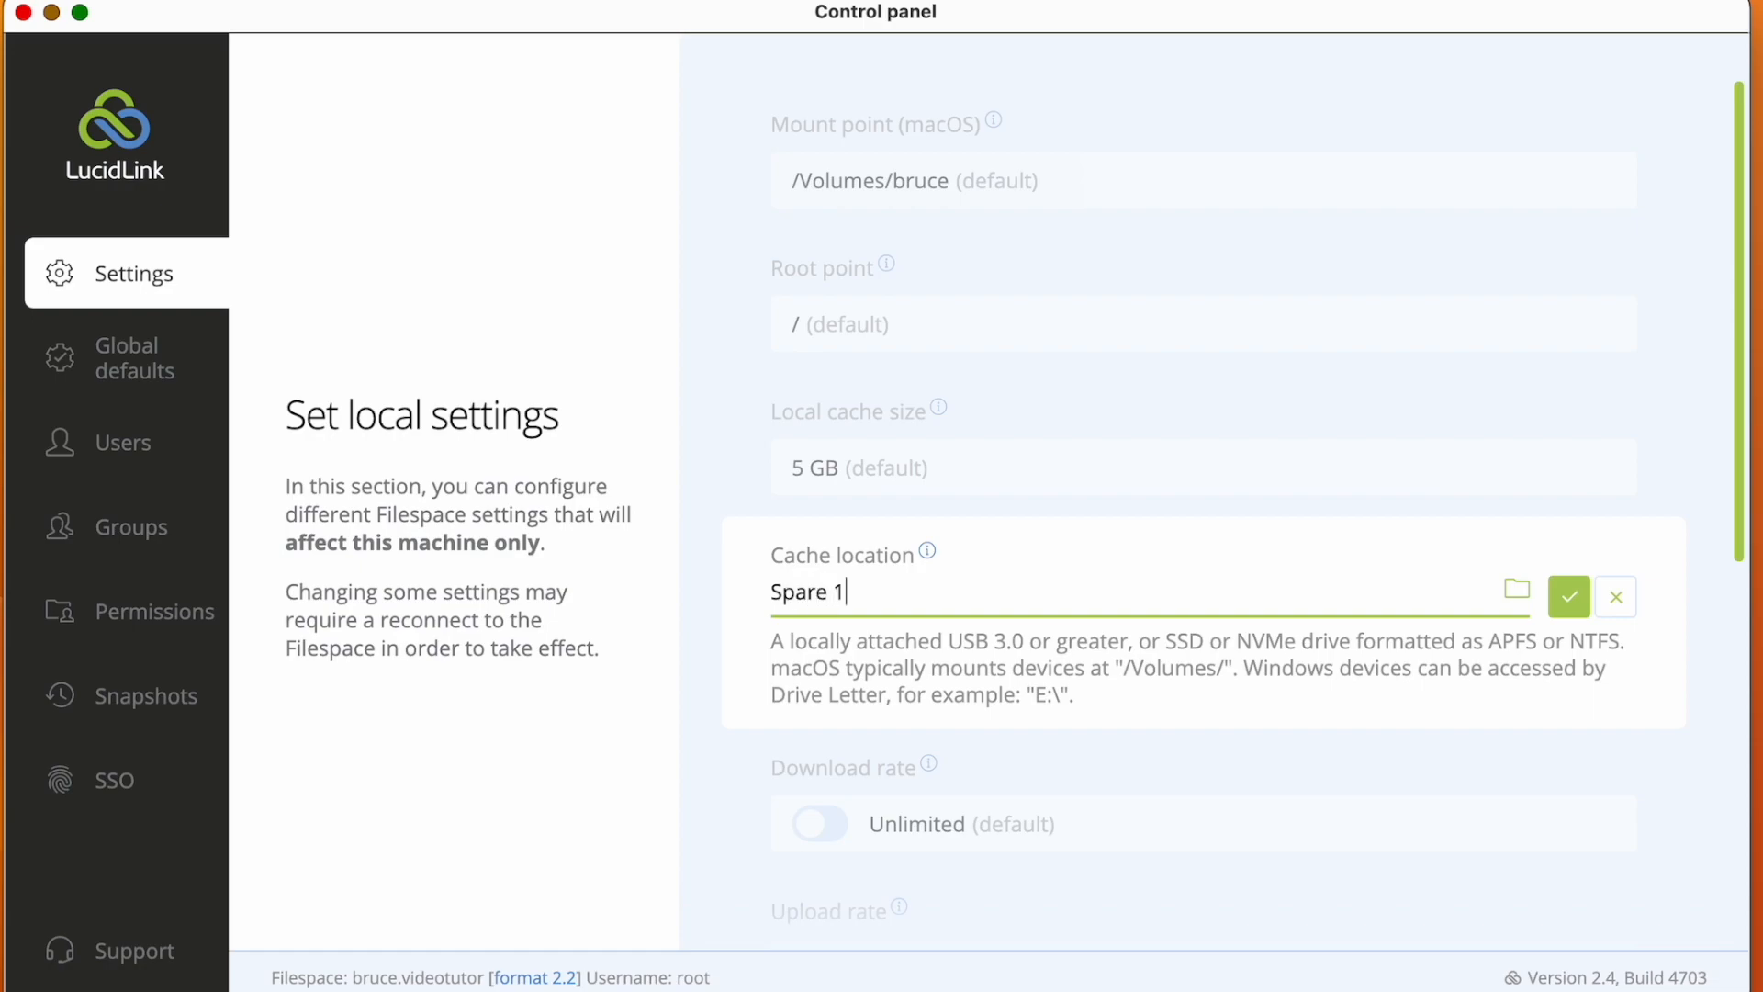
type("TB")
left_click(1569, 596)
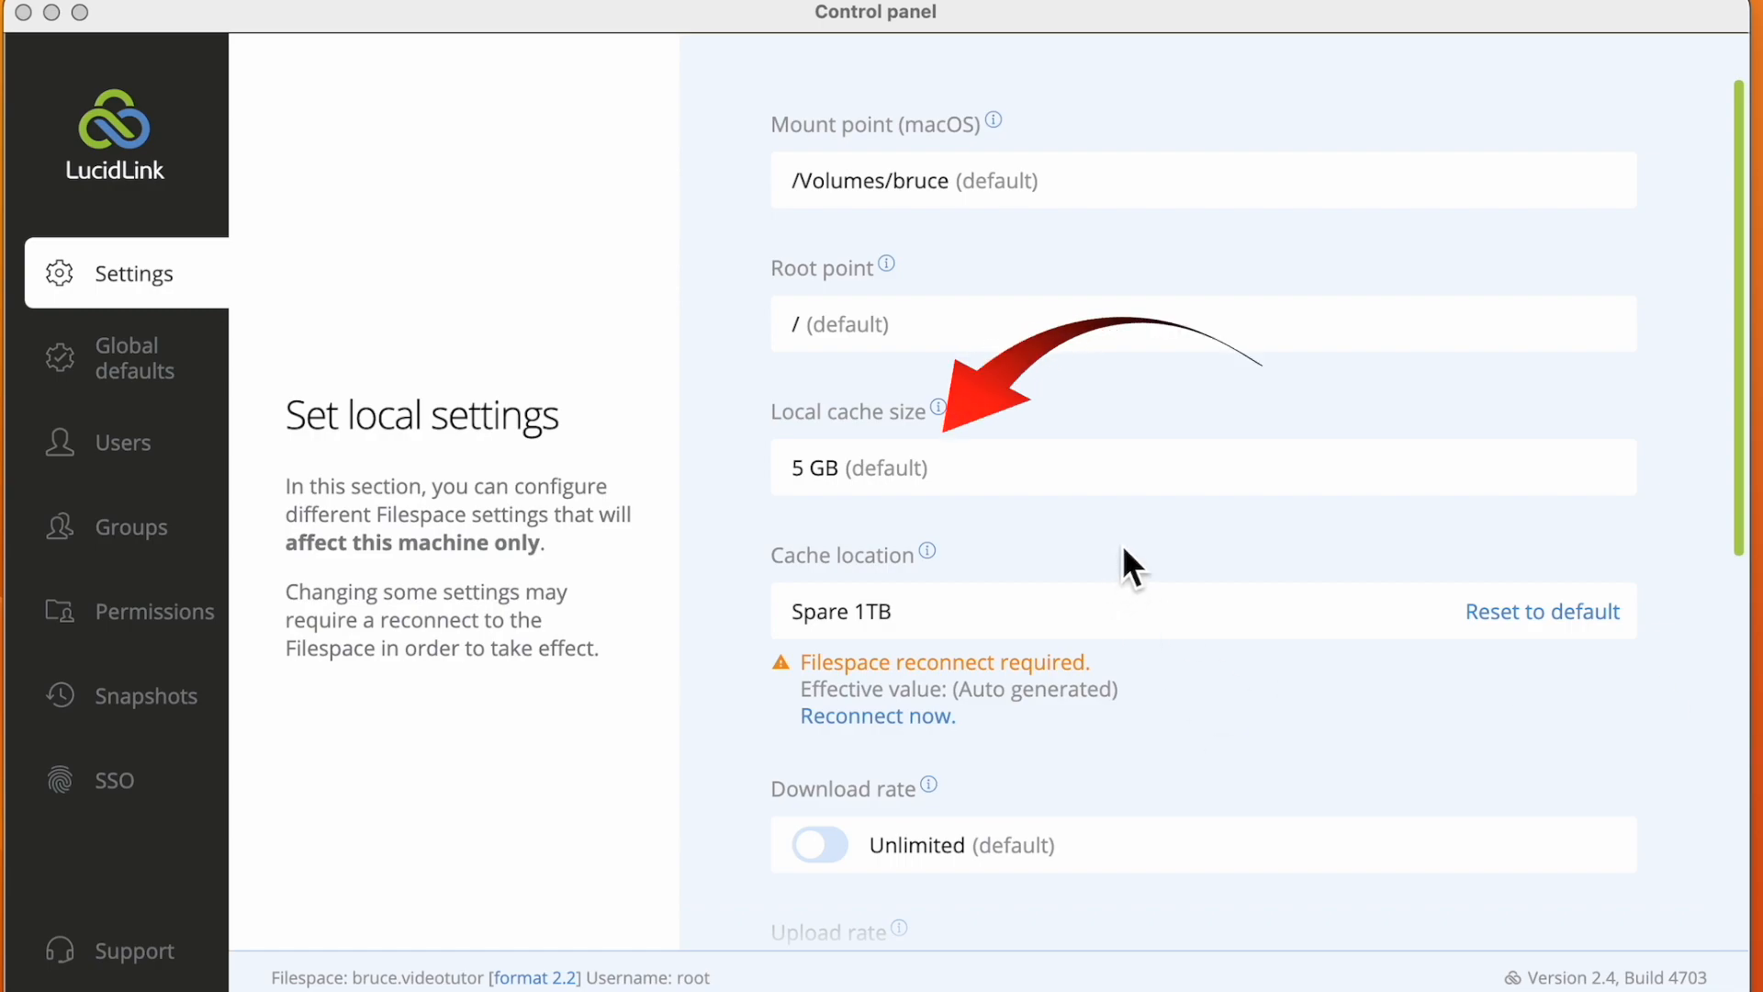
Set the local cache size to 500 GB and save it
left_click(869, 481)
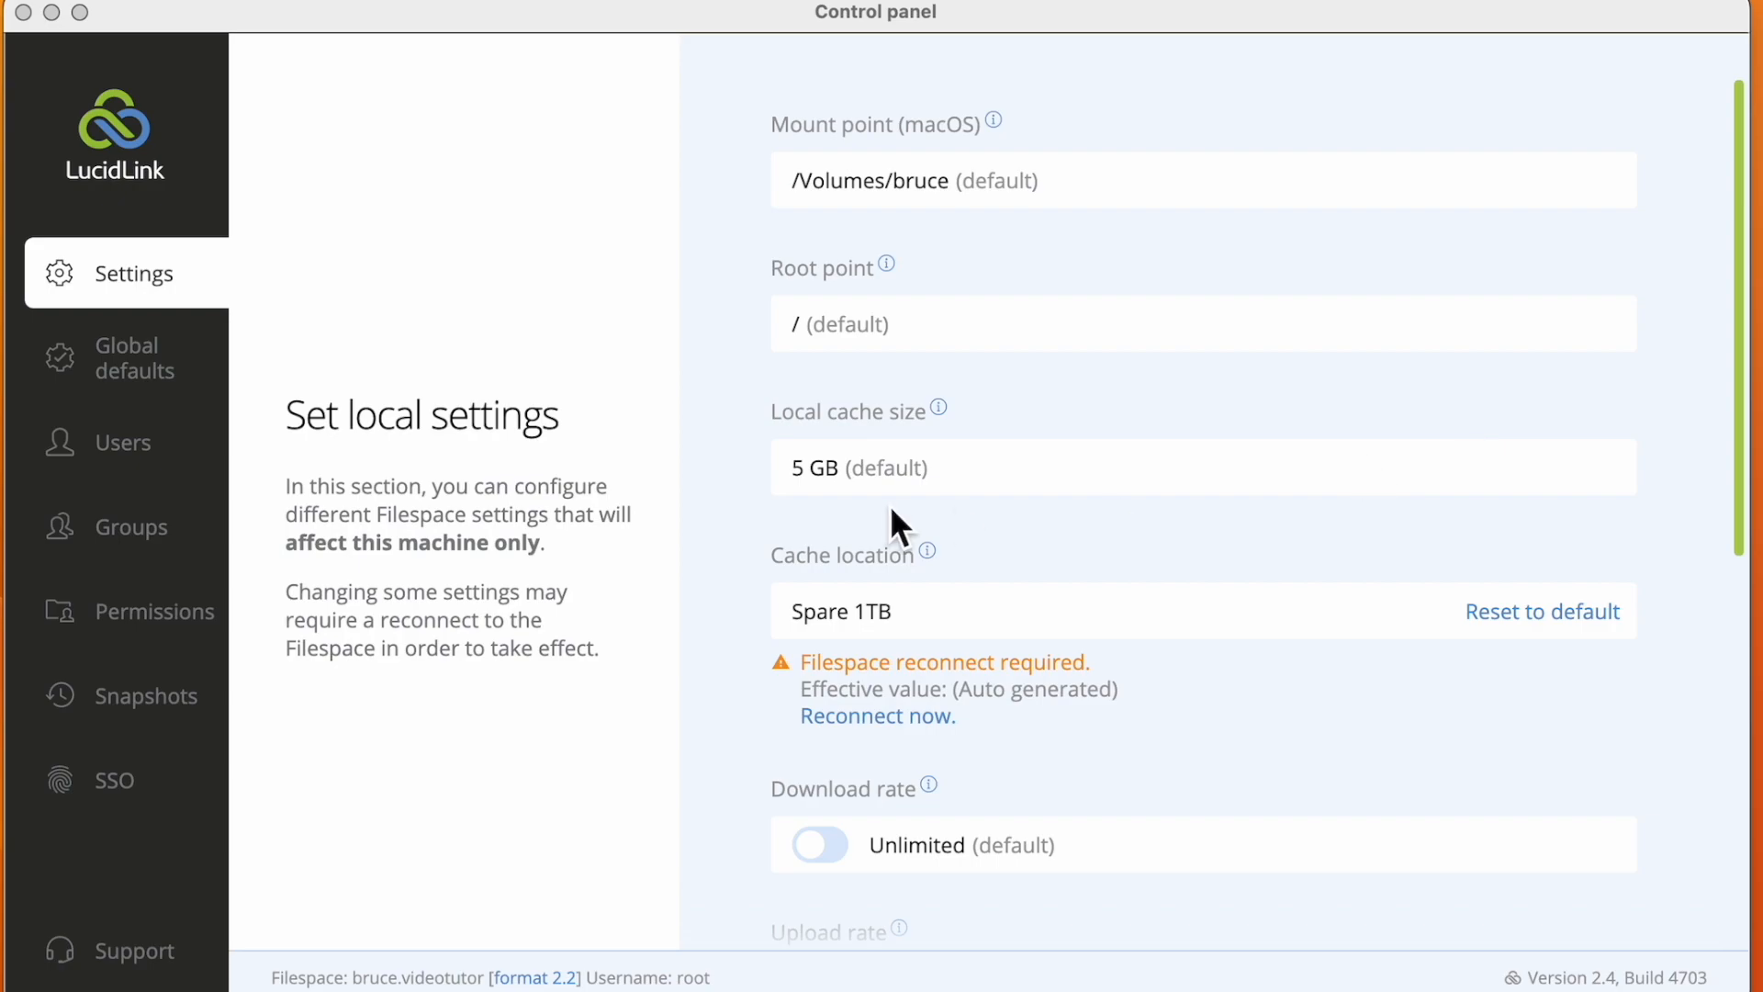
left_click(814, 483)
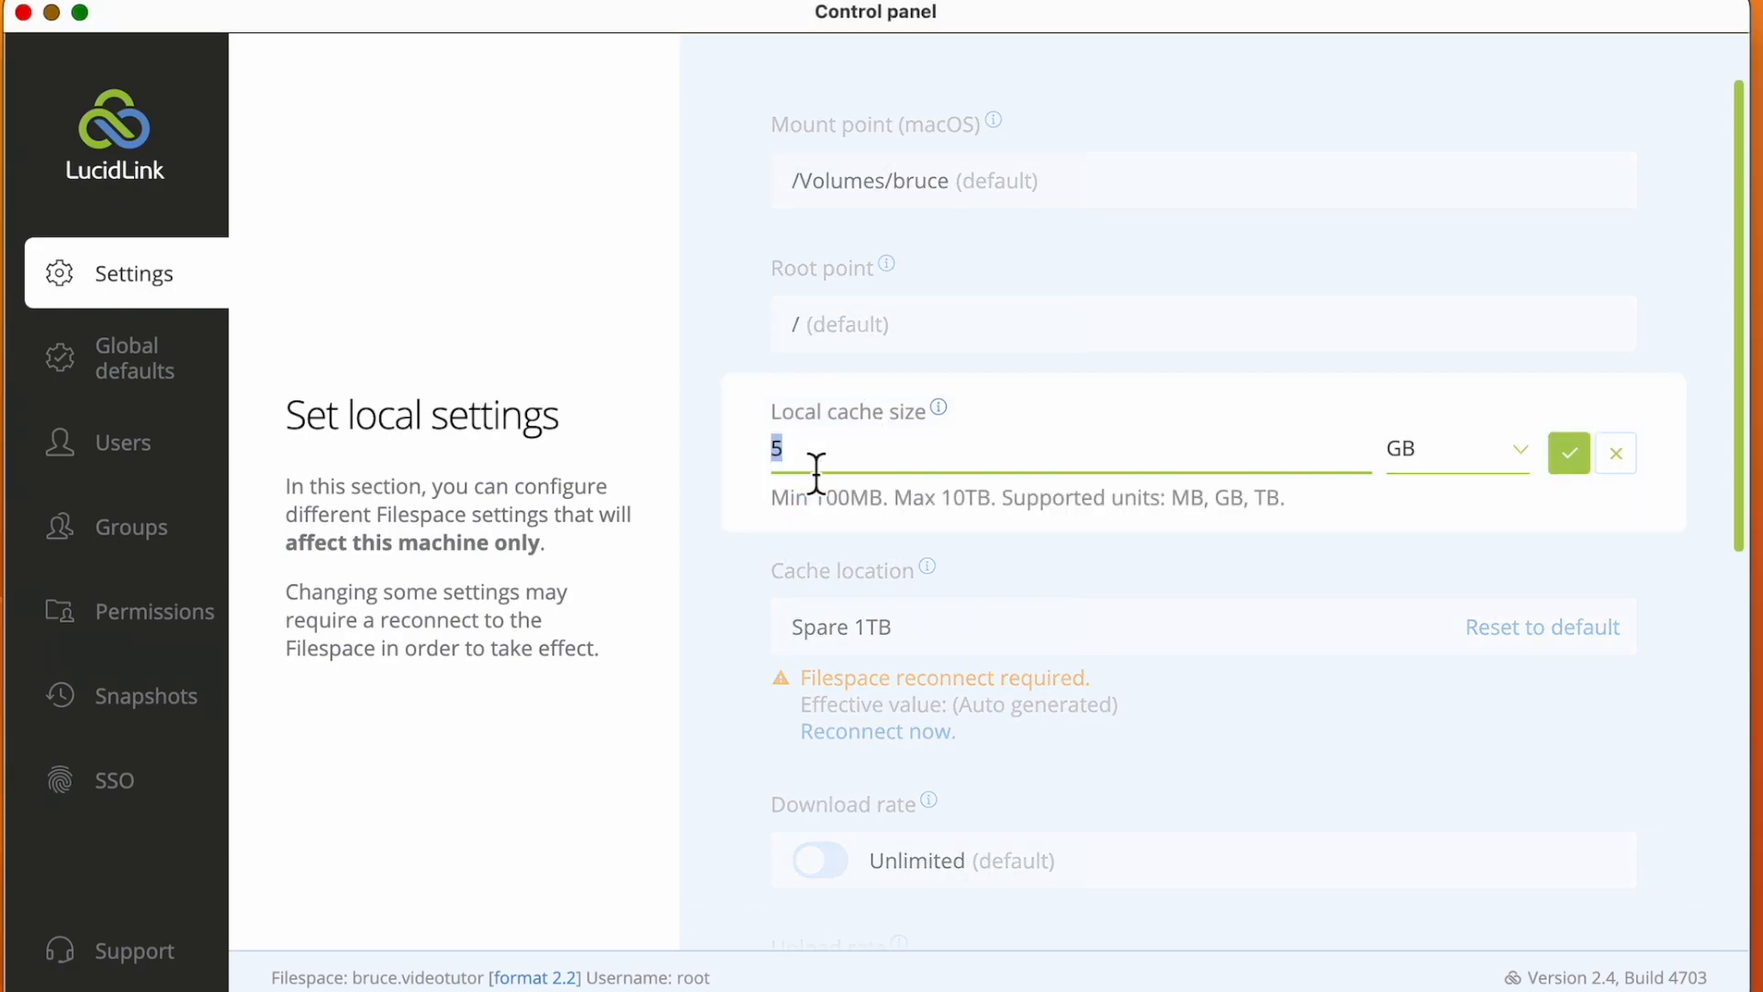
type("500")
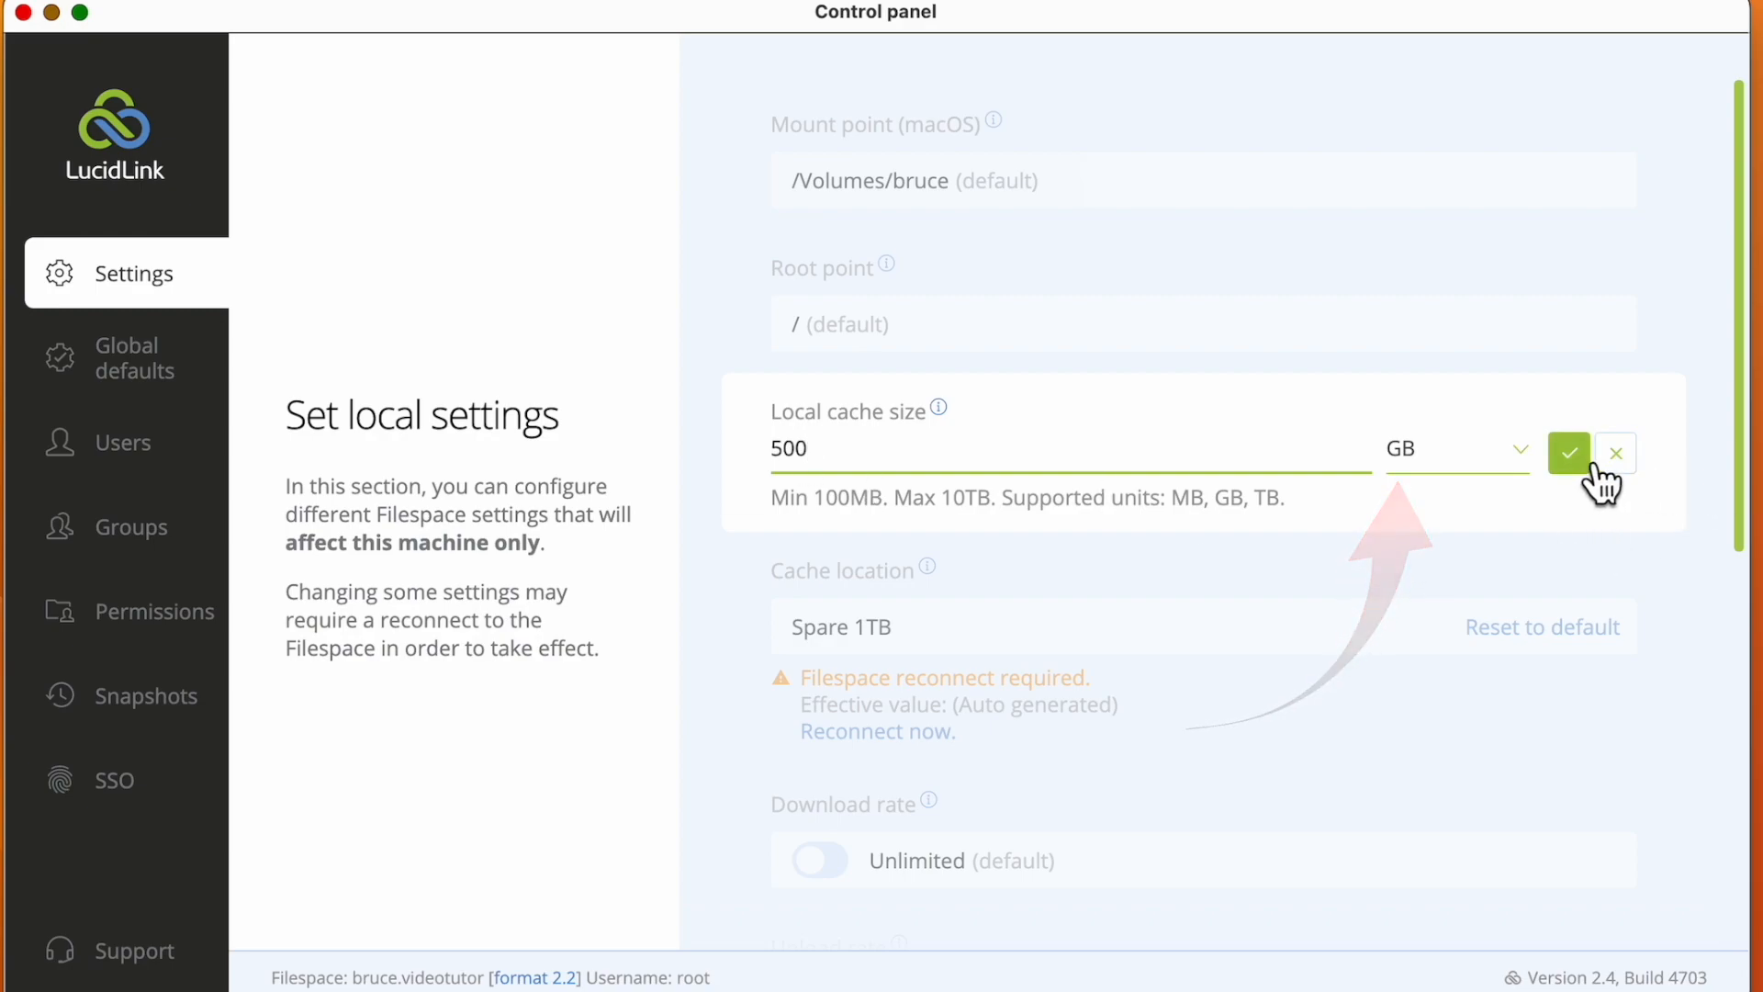
left_click(1576, 459)
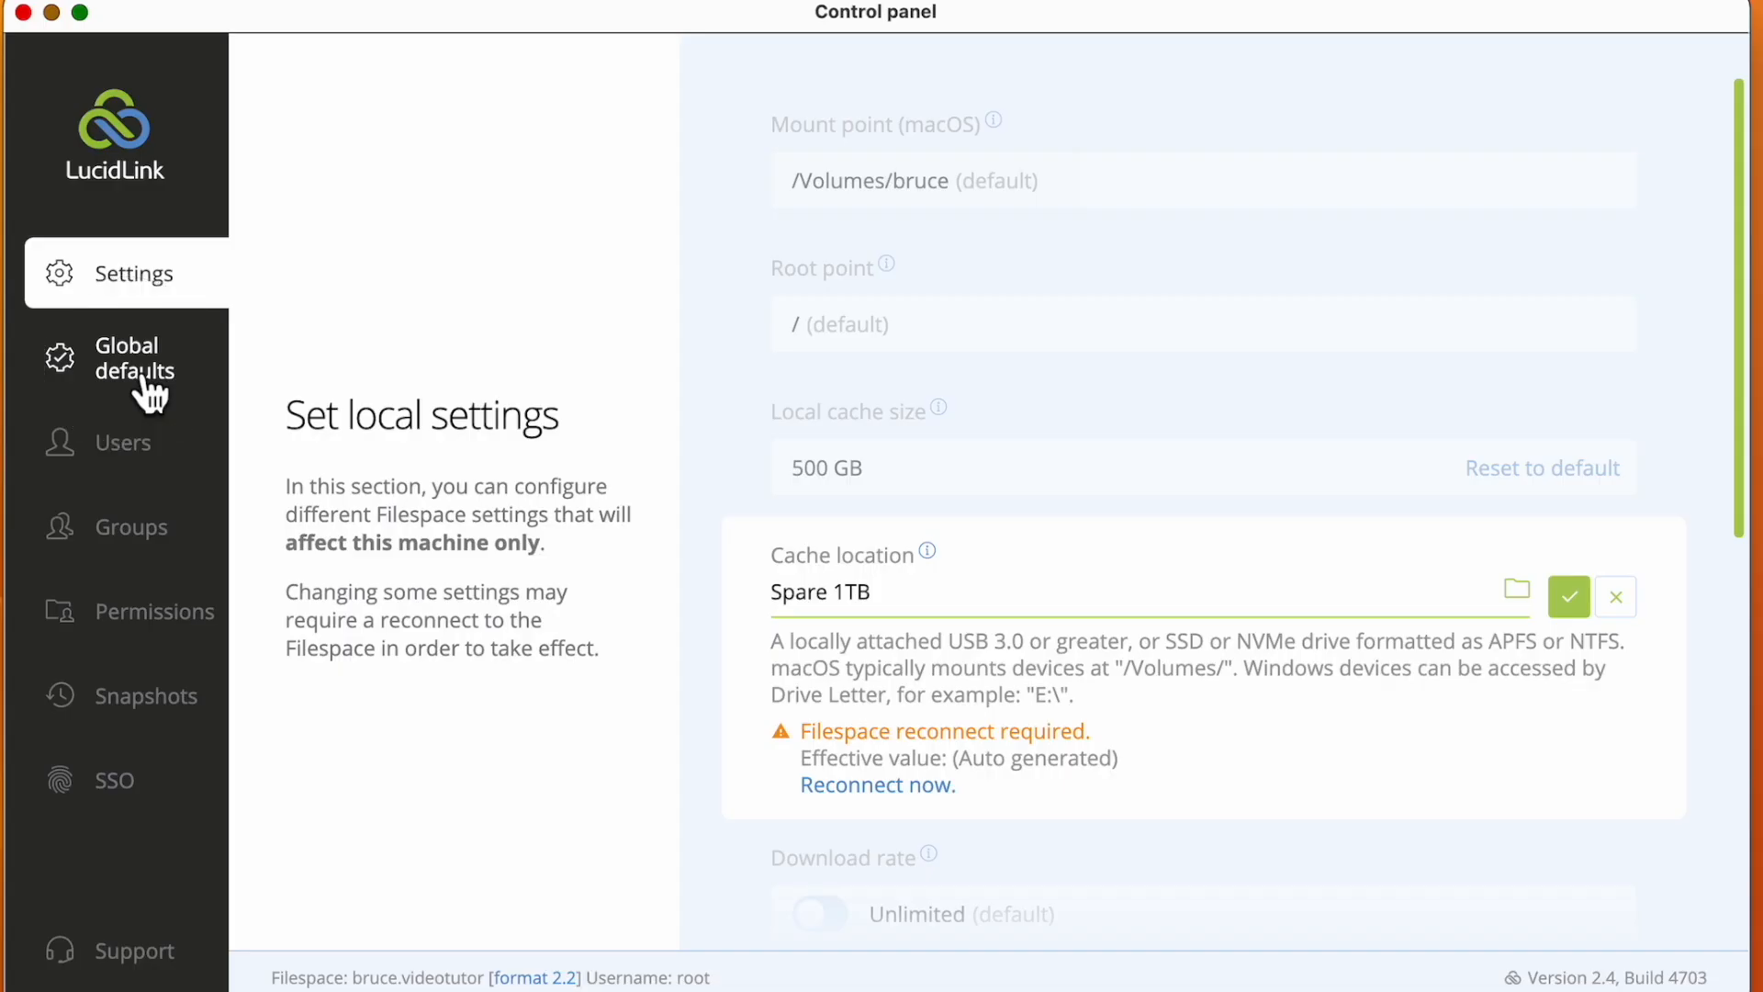
View the global default settings and open the user management page
left_click(142, 388)
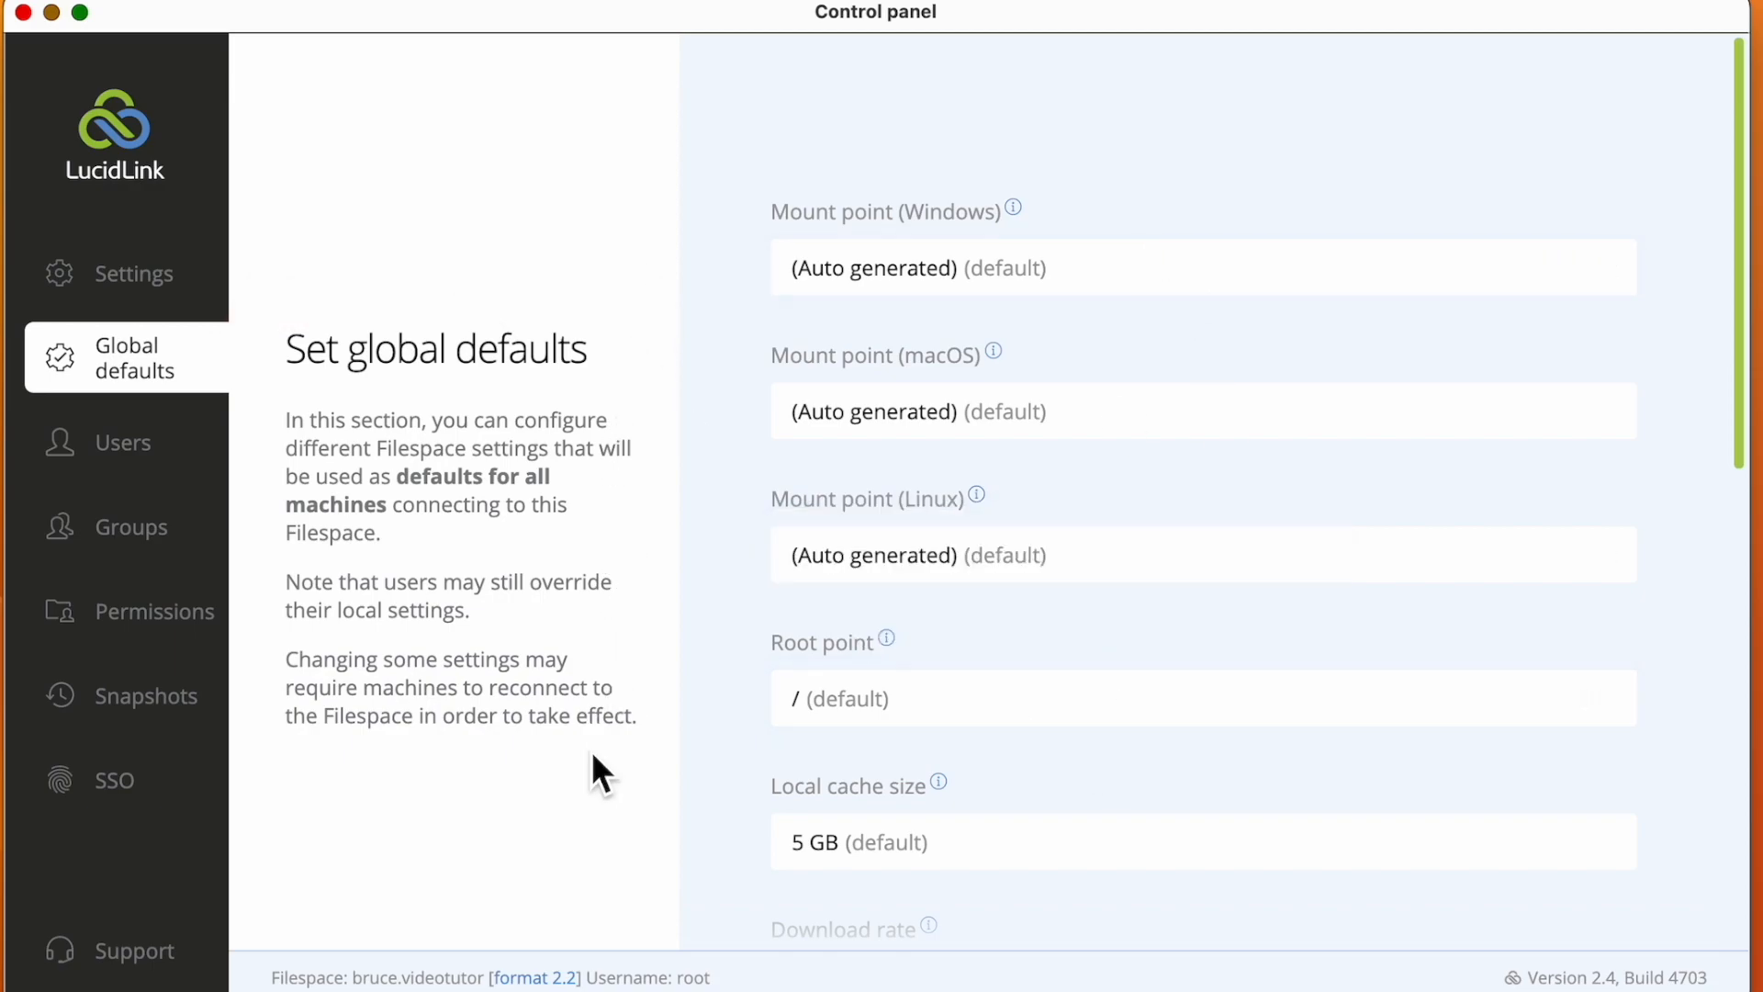
left_click(142, 459)
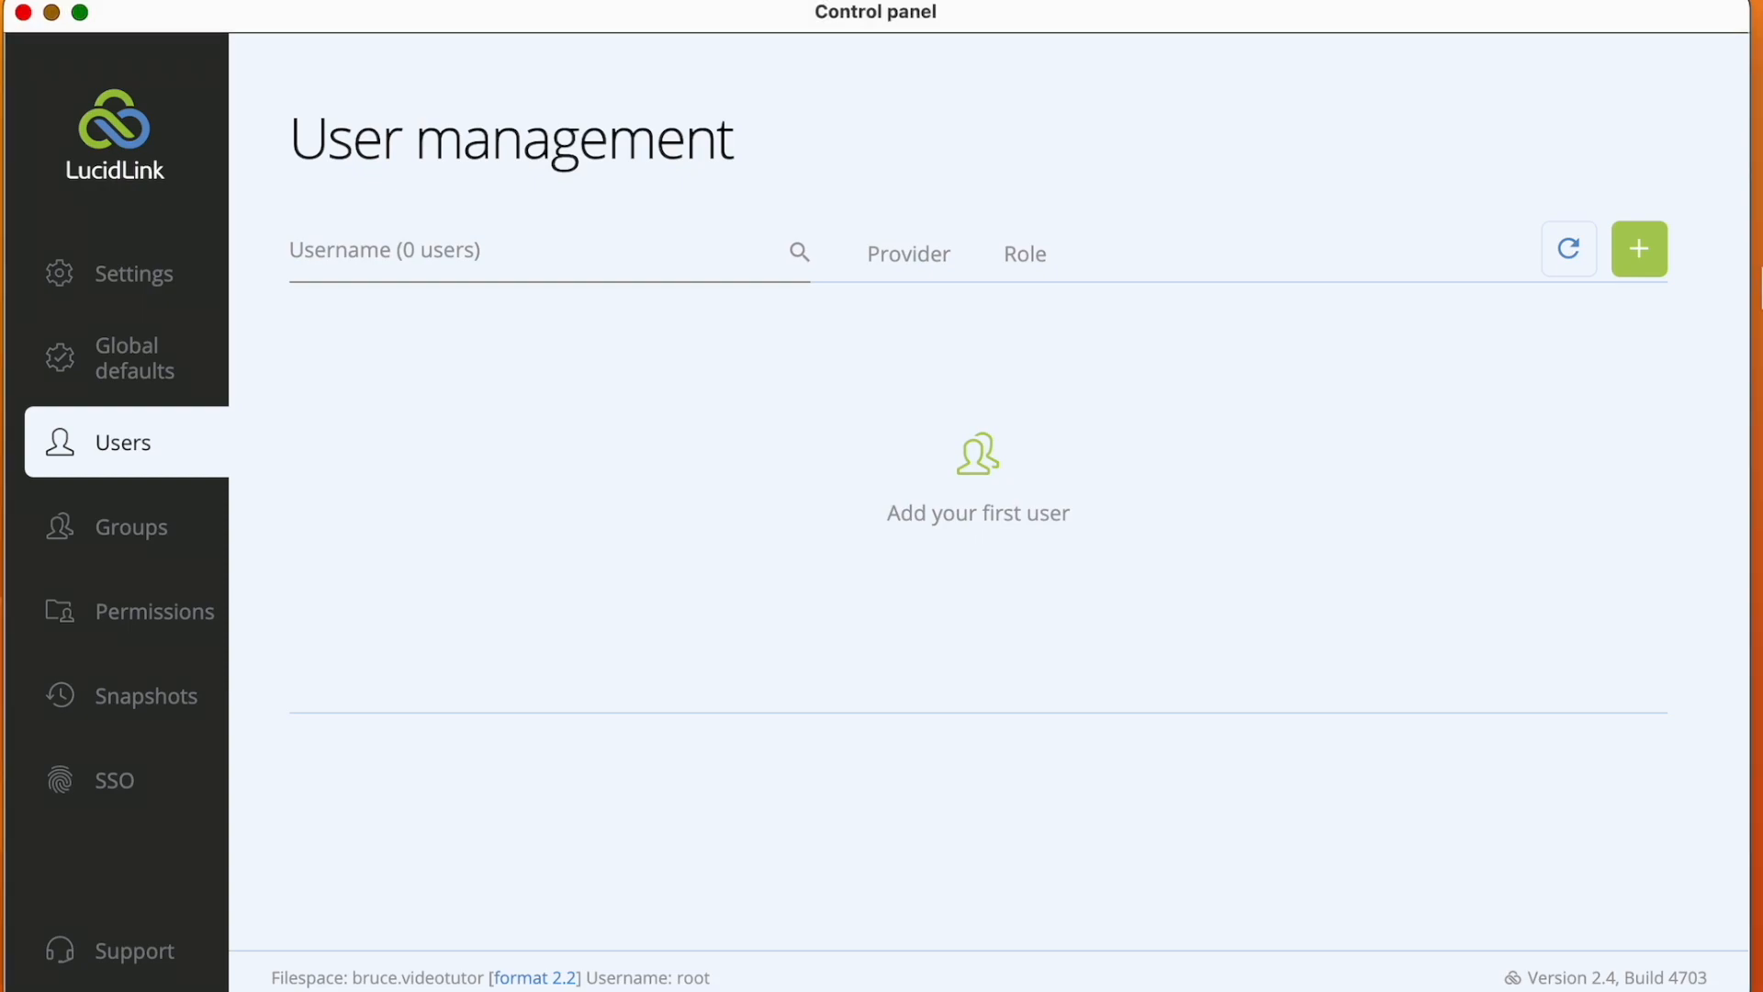
left_click(1646, 260)
type("Simon")
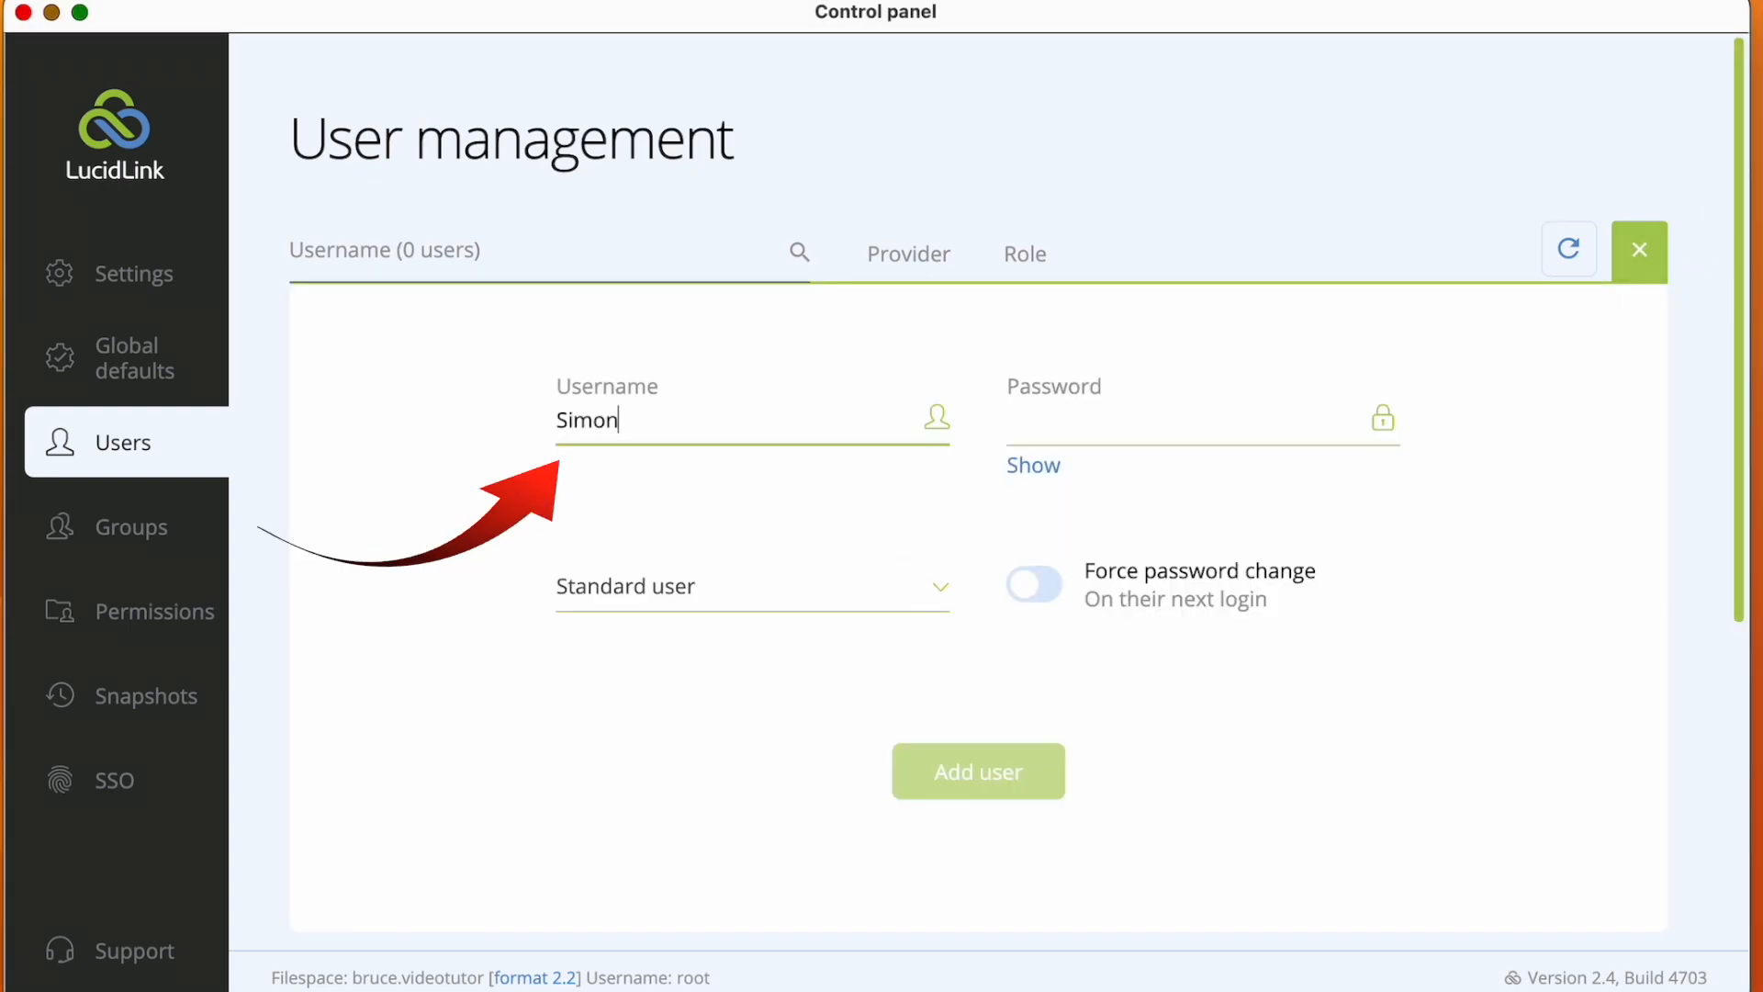
left_click(1098, 438)
type("•••••••••")
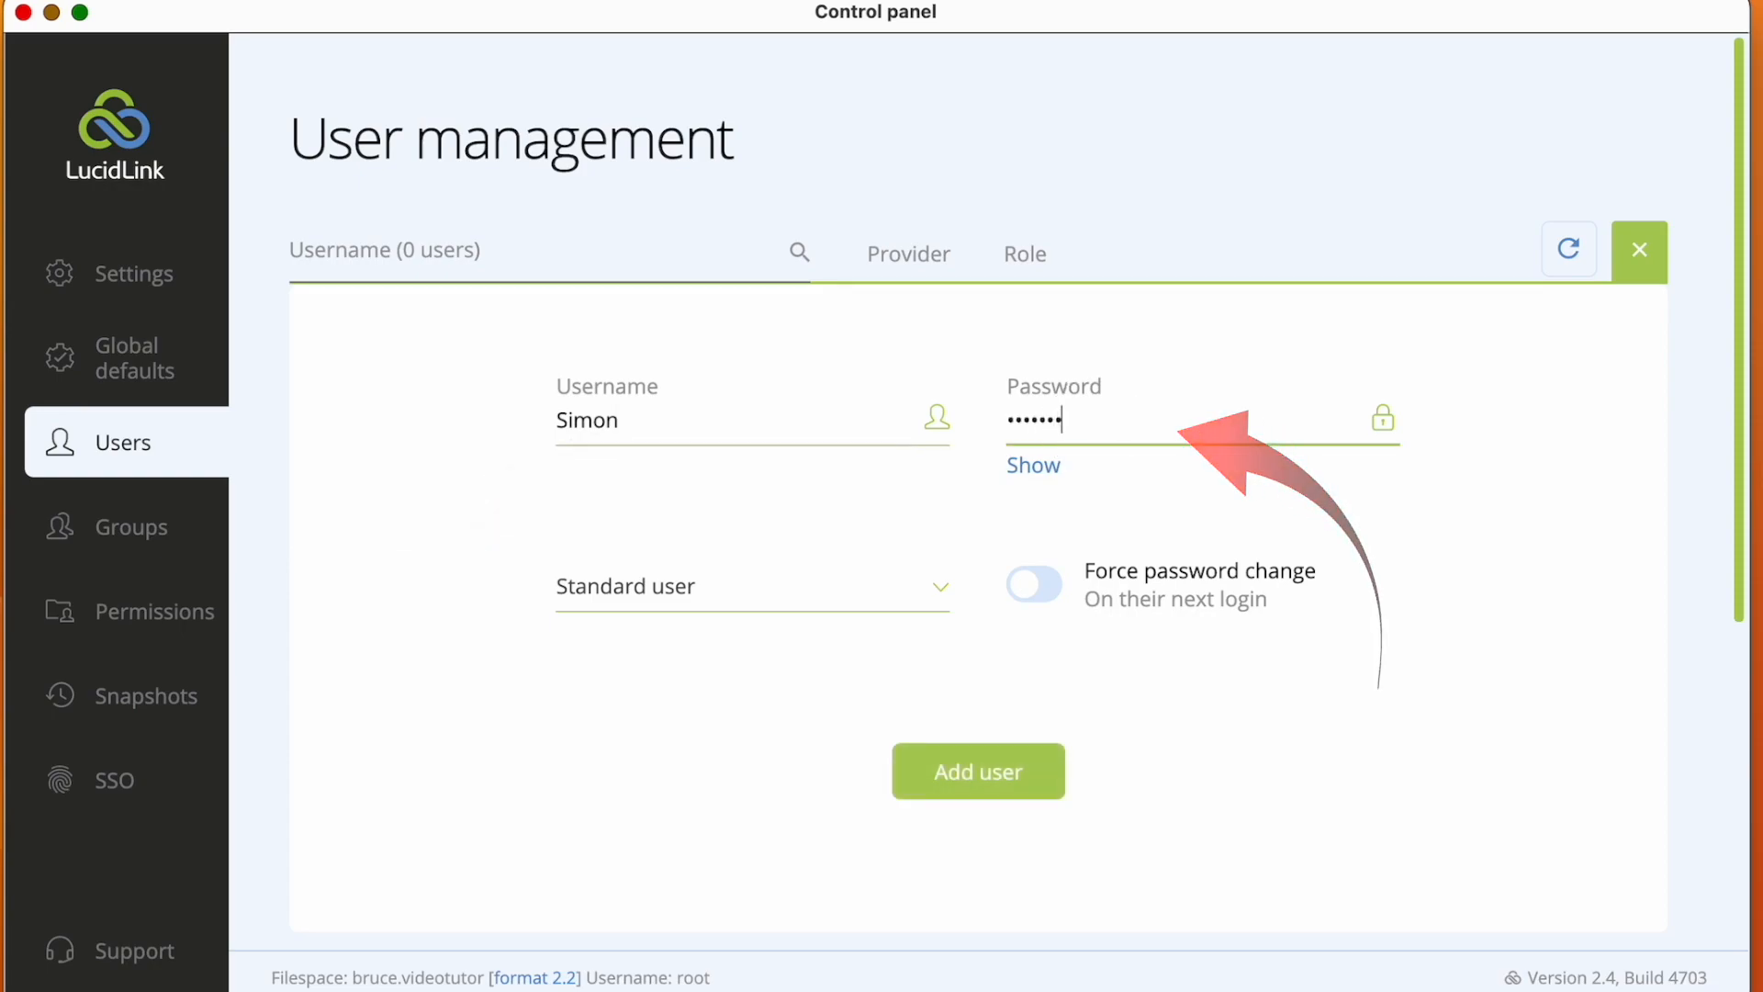
left_click(935, 586)
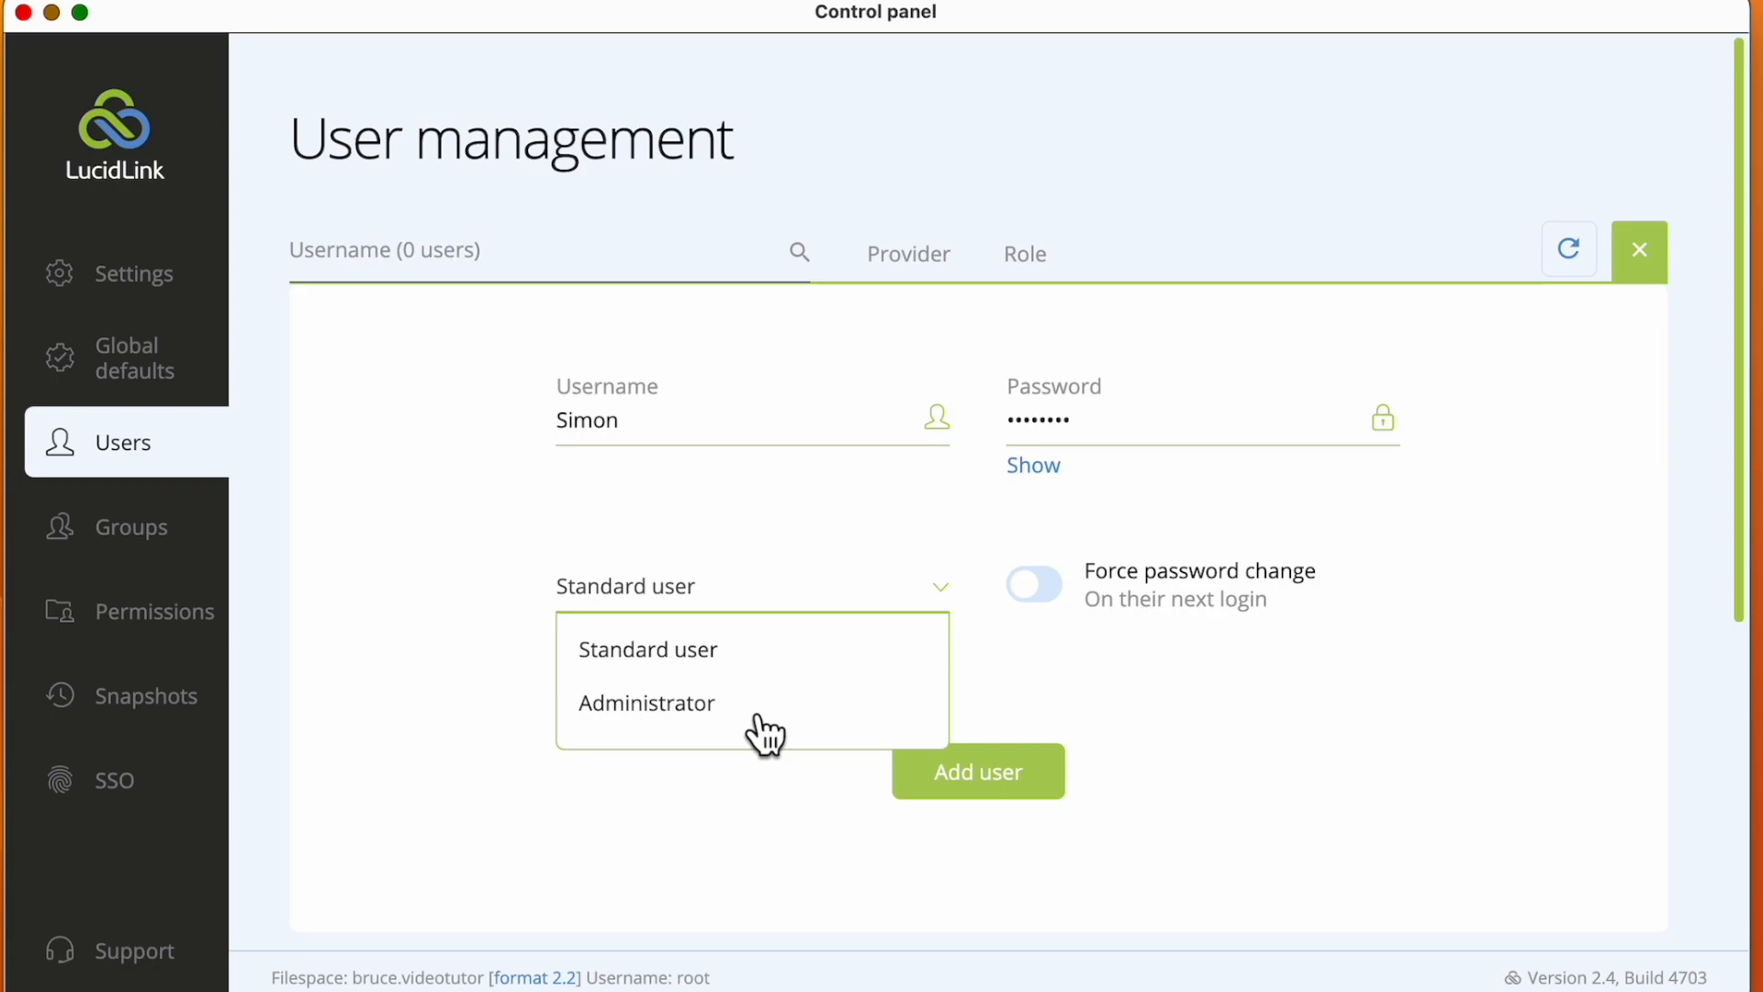
left_click(760, 656)
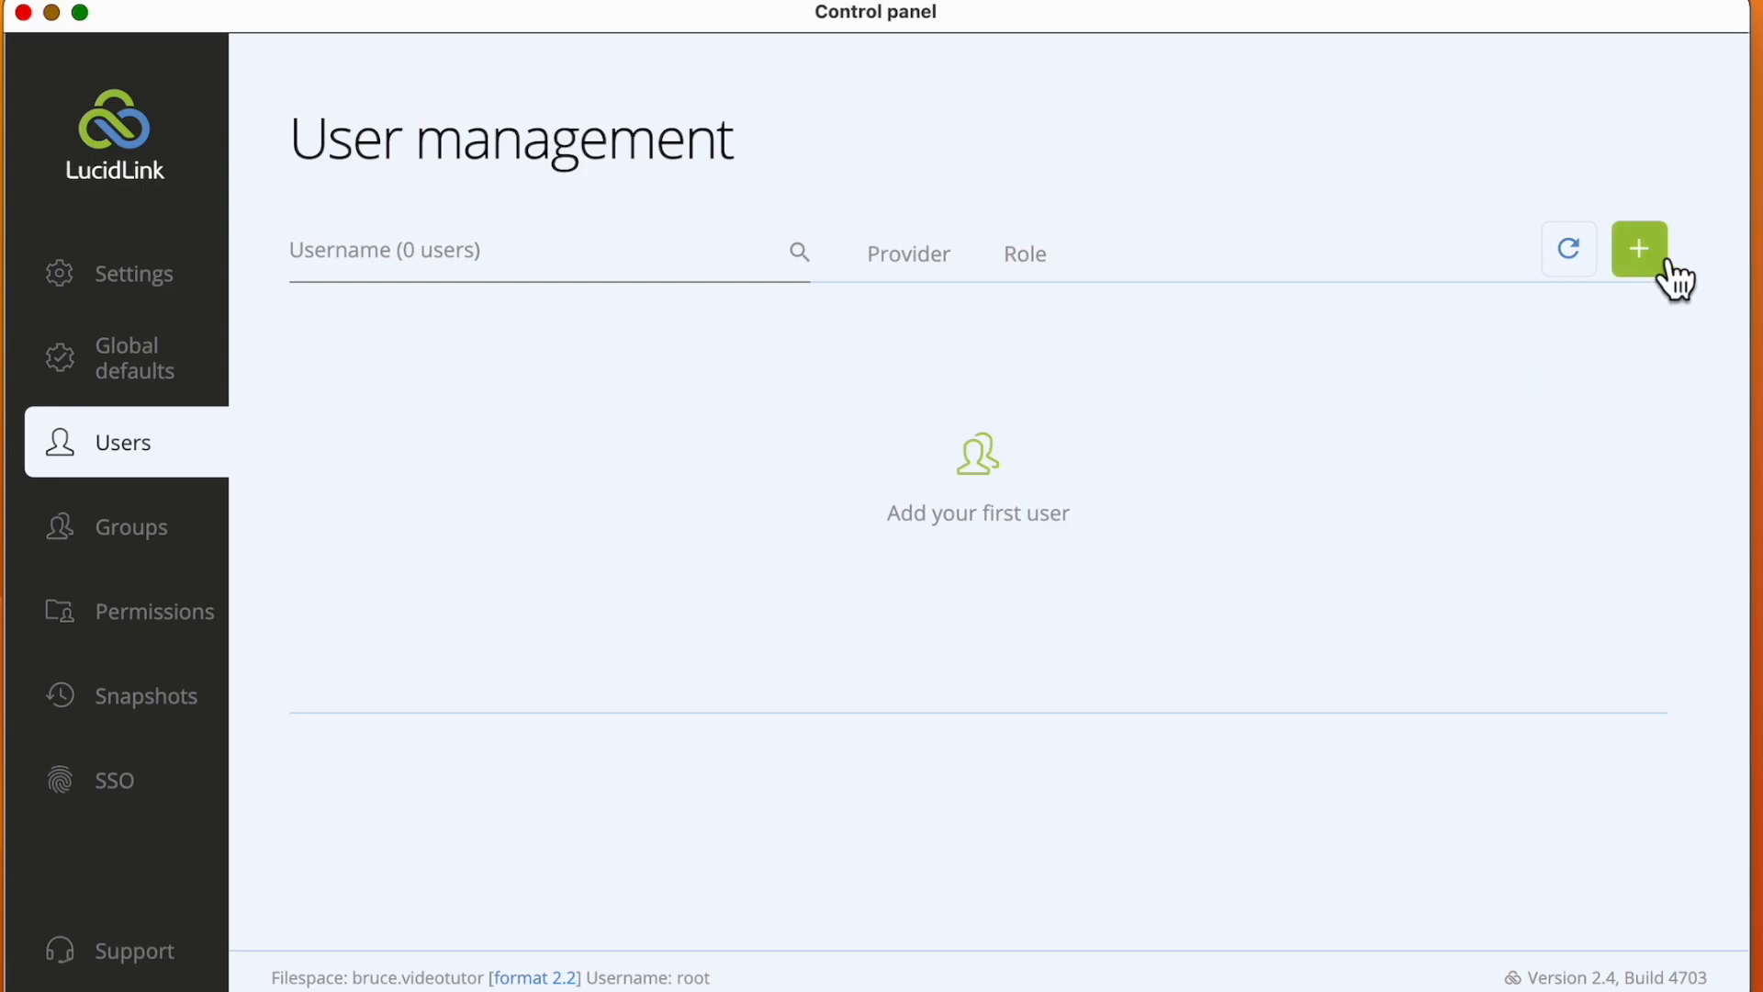
Add a new user with the Standard user role, entering the person's username and account password
left_click(1668, 261)
type("Simon")
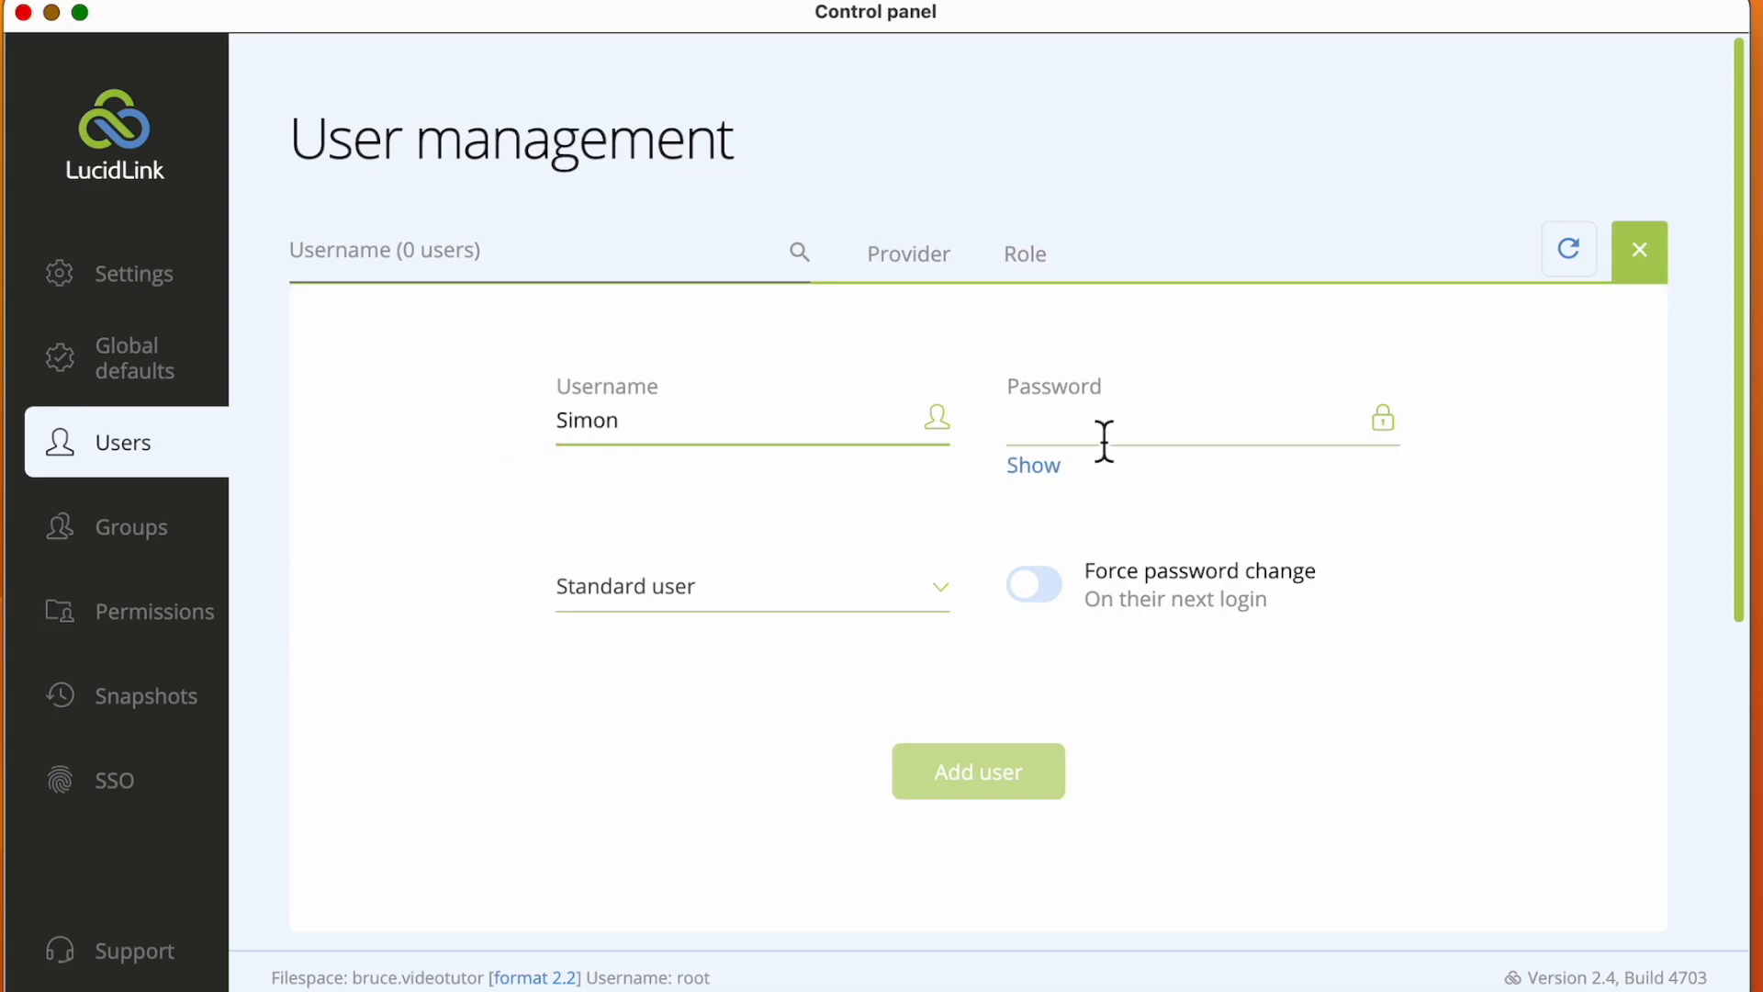
left_click(1105, 442)
type("••••••••")
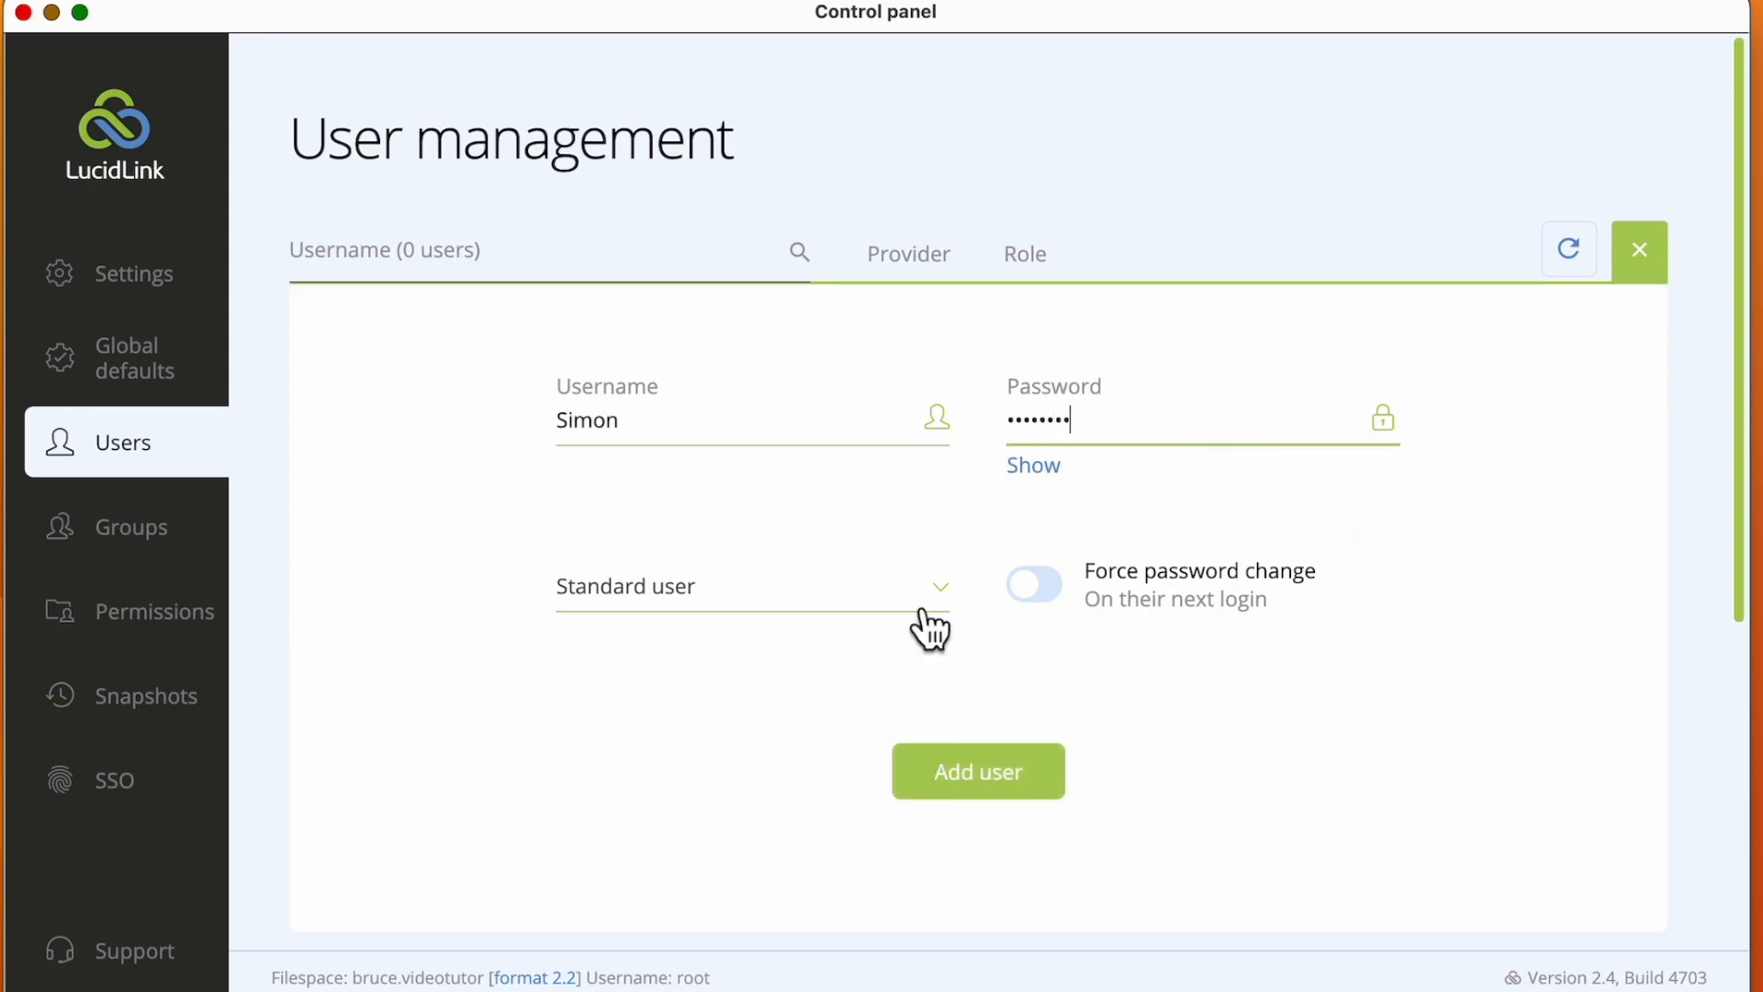
left_click(934, 588)
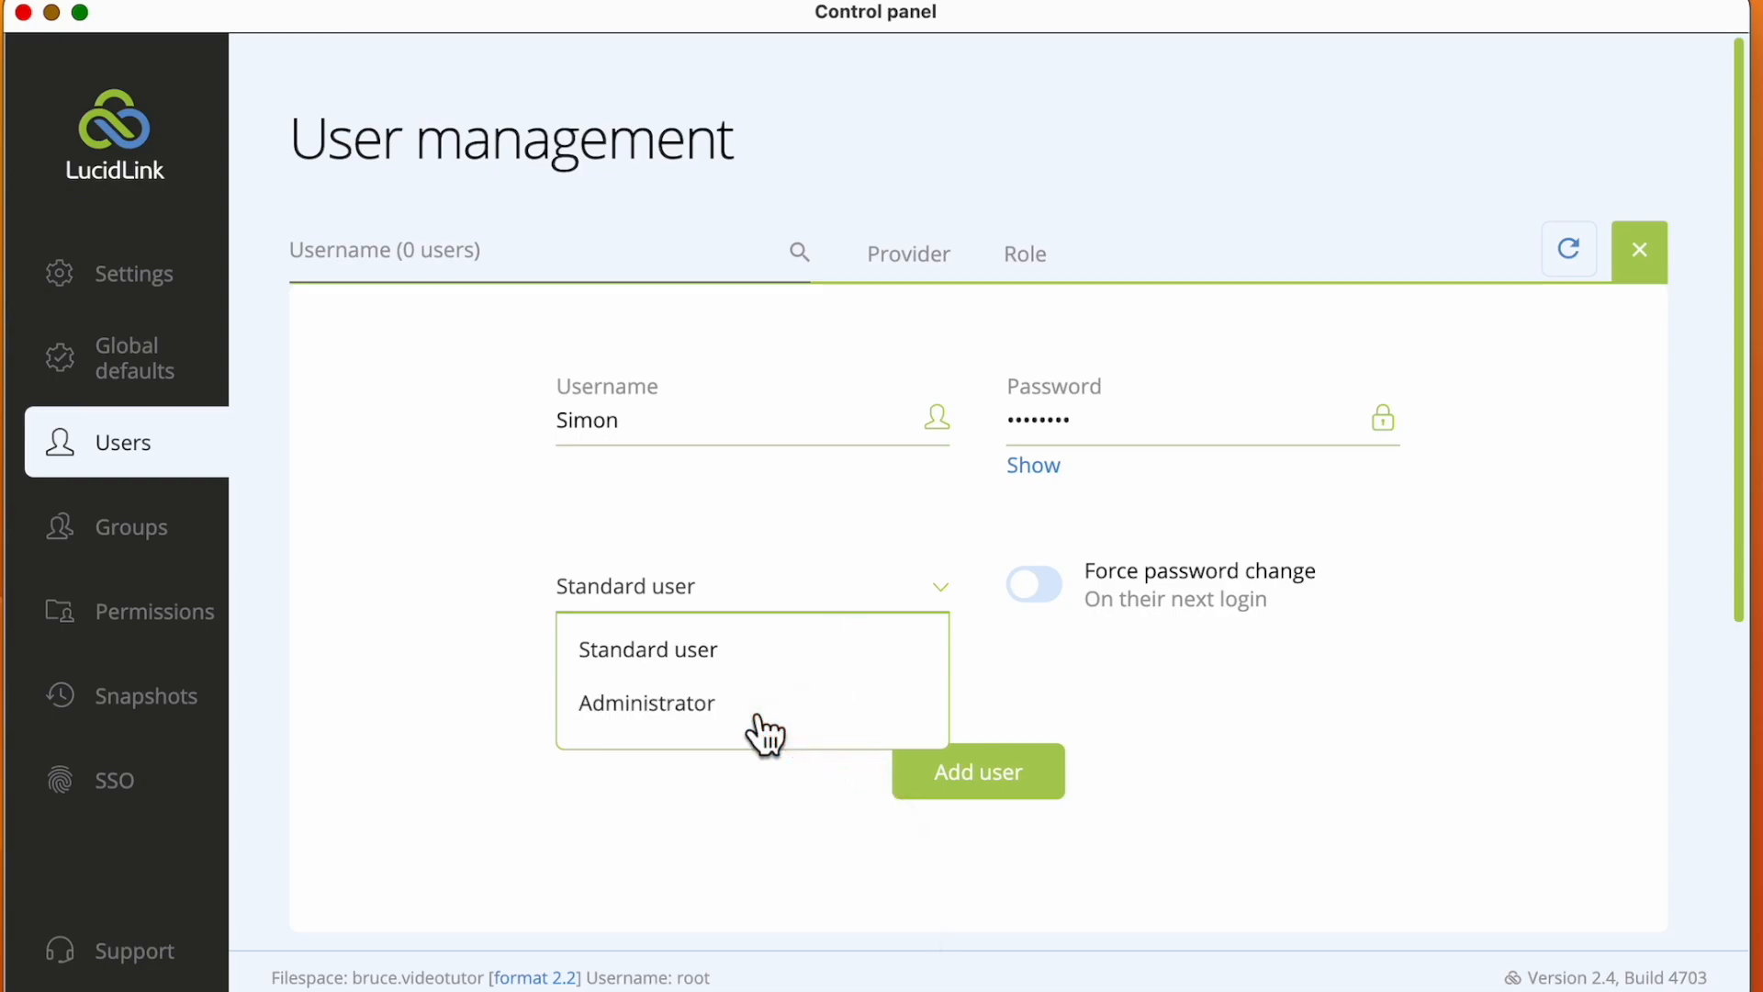
left_click(975, 770)
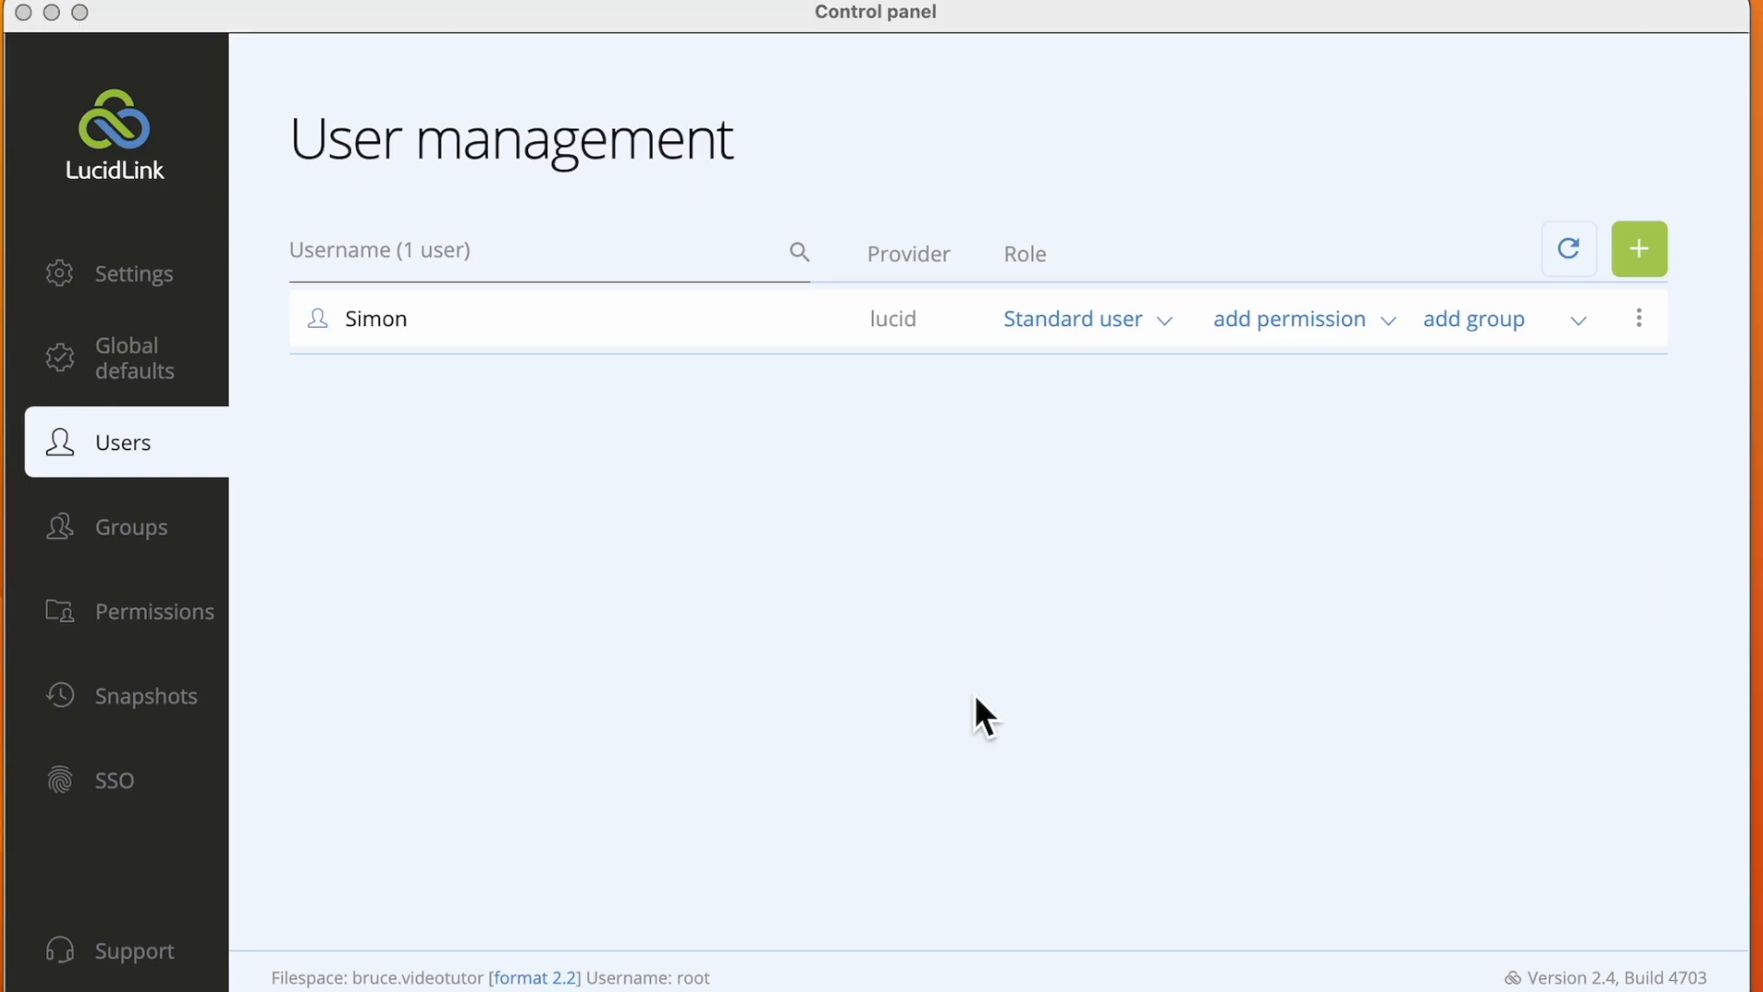
Grant the new user read and write permission on the path /Final Cut Pro Active Libraries/
left_click(1396, 324)
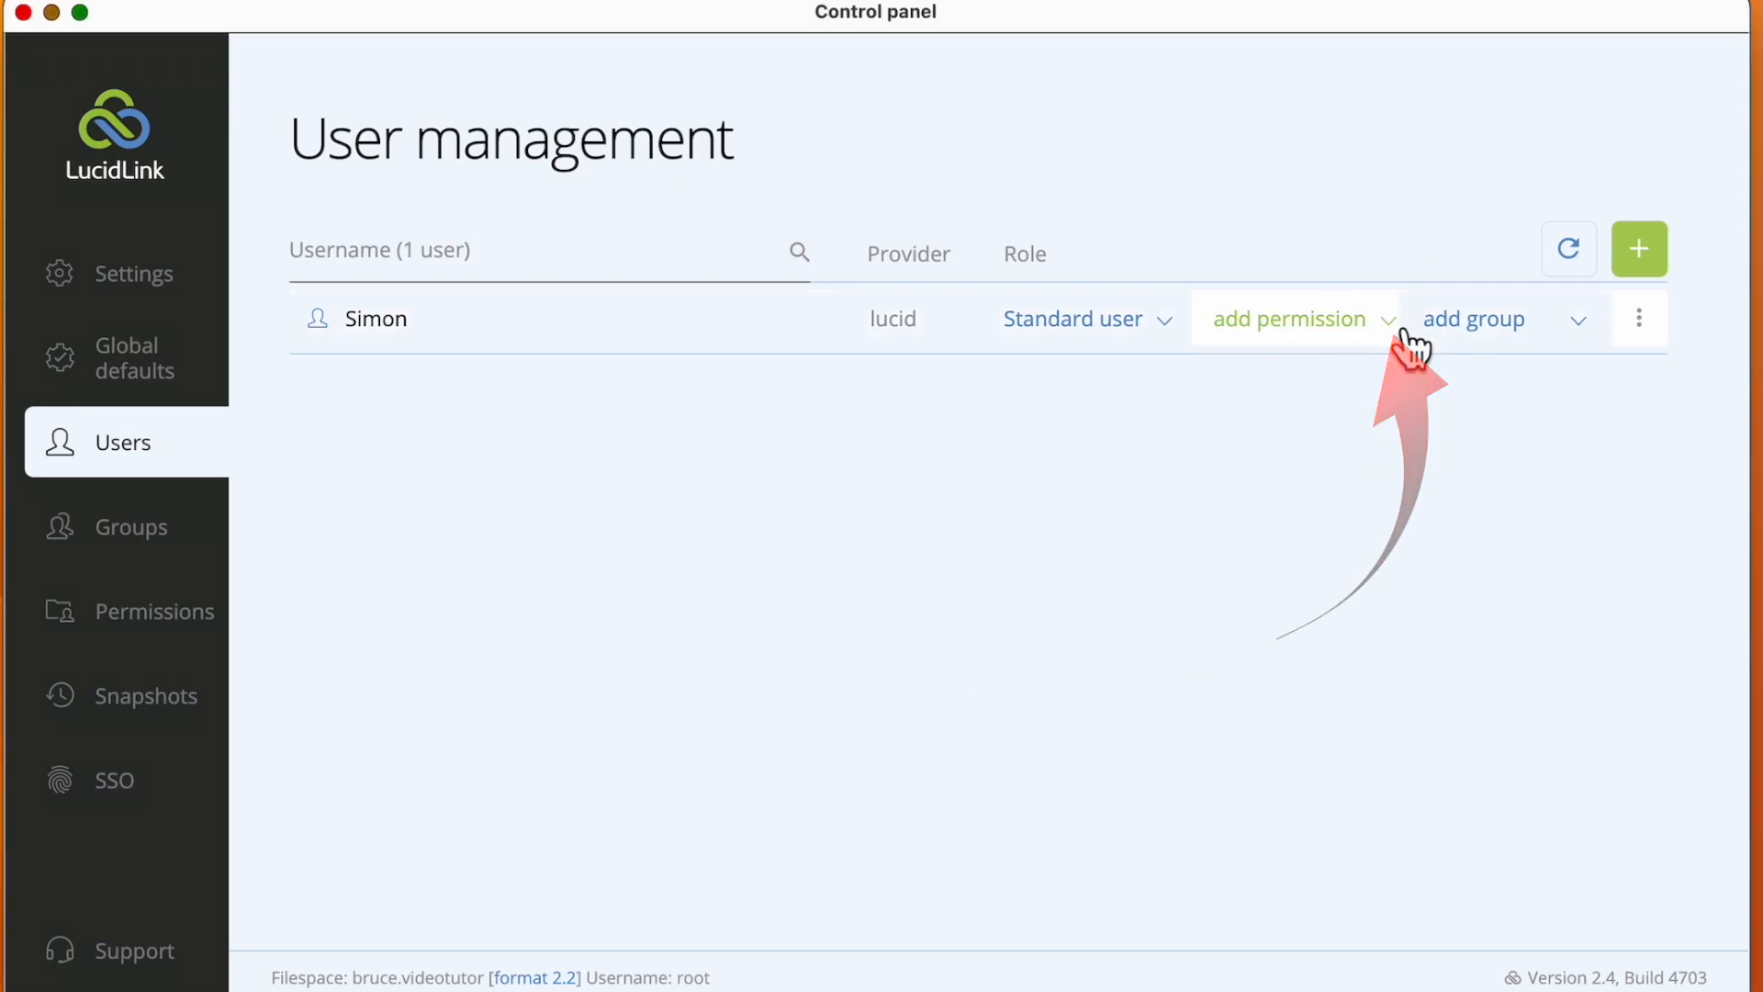
left_click(1383, 331)
left_click(393, 356)
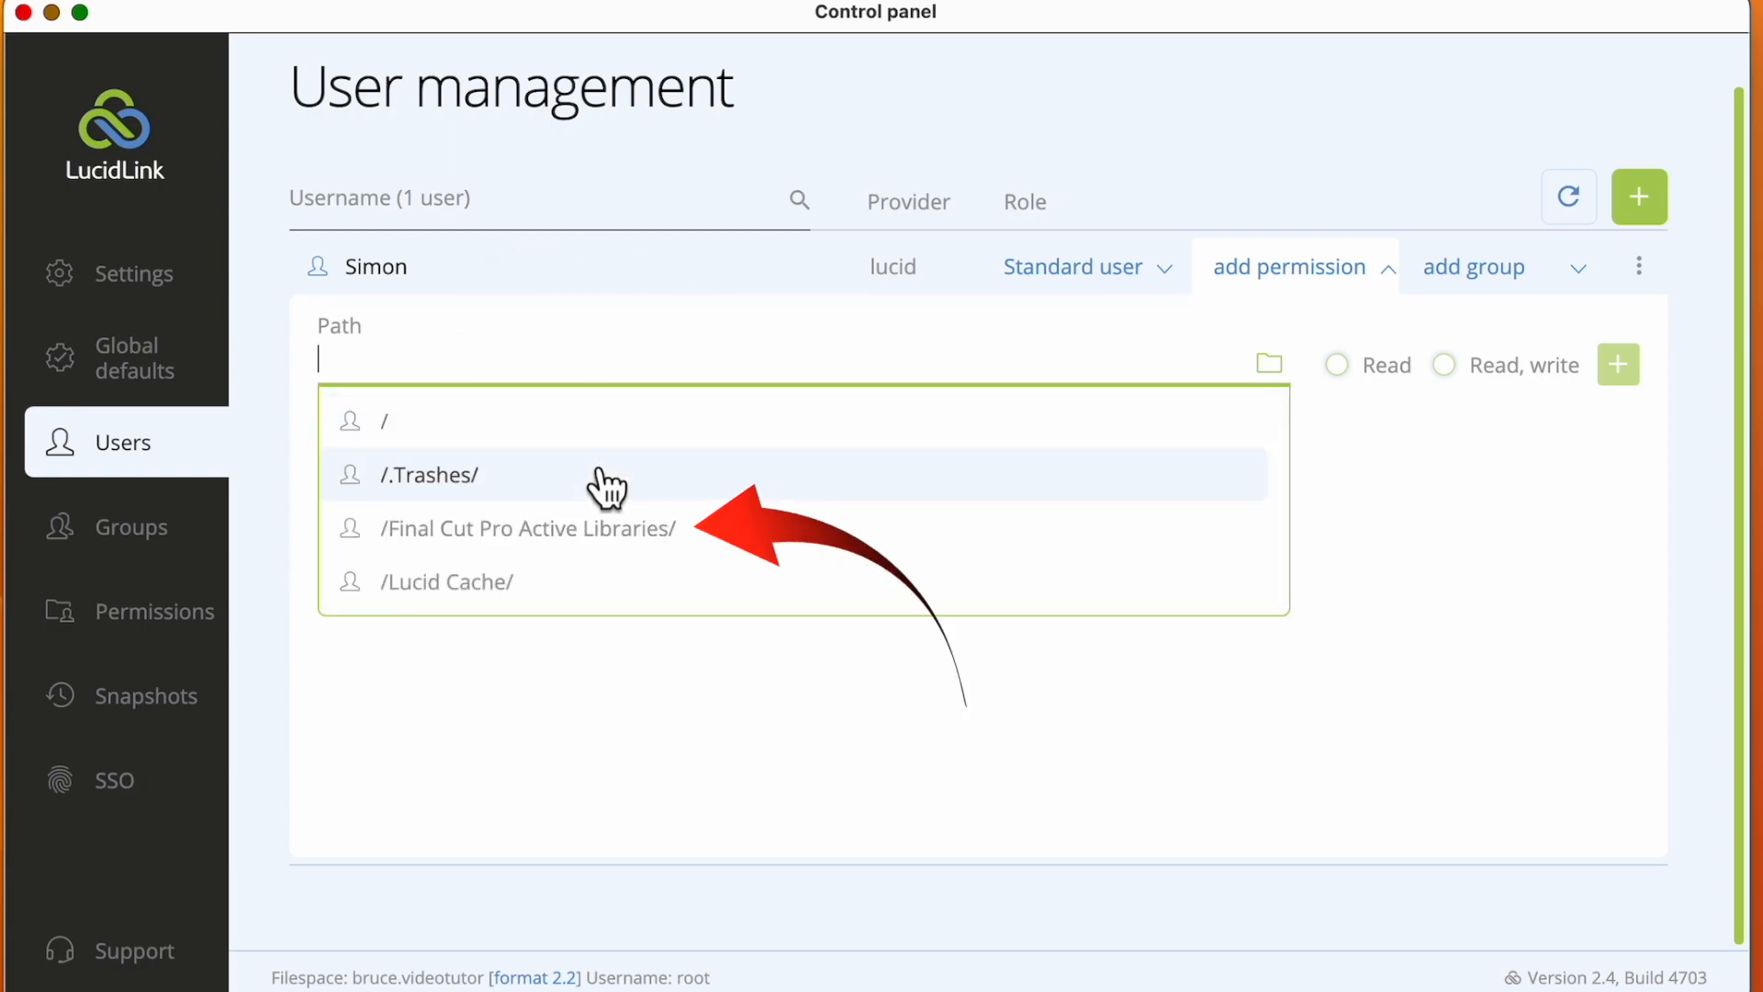
left_click(618, 537)
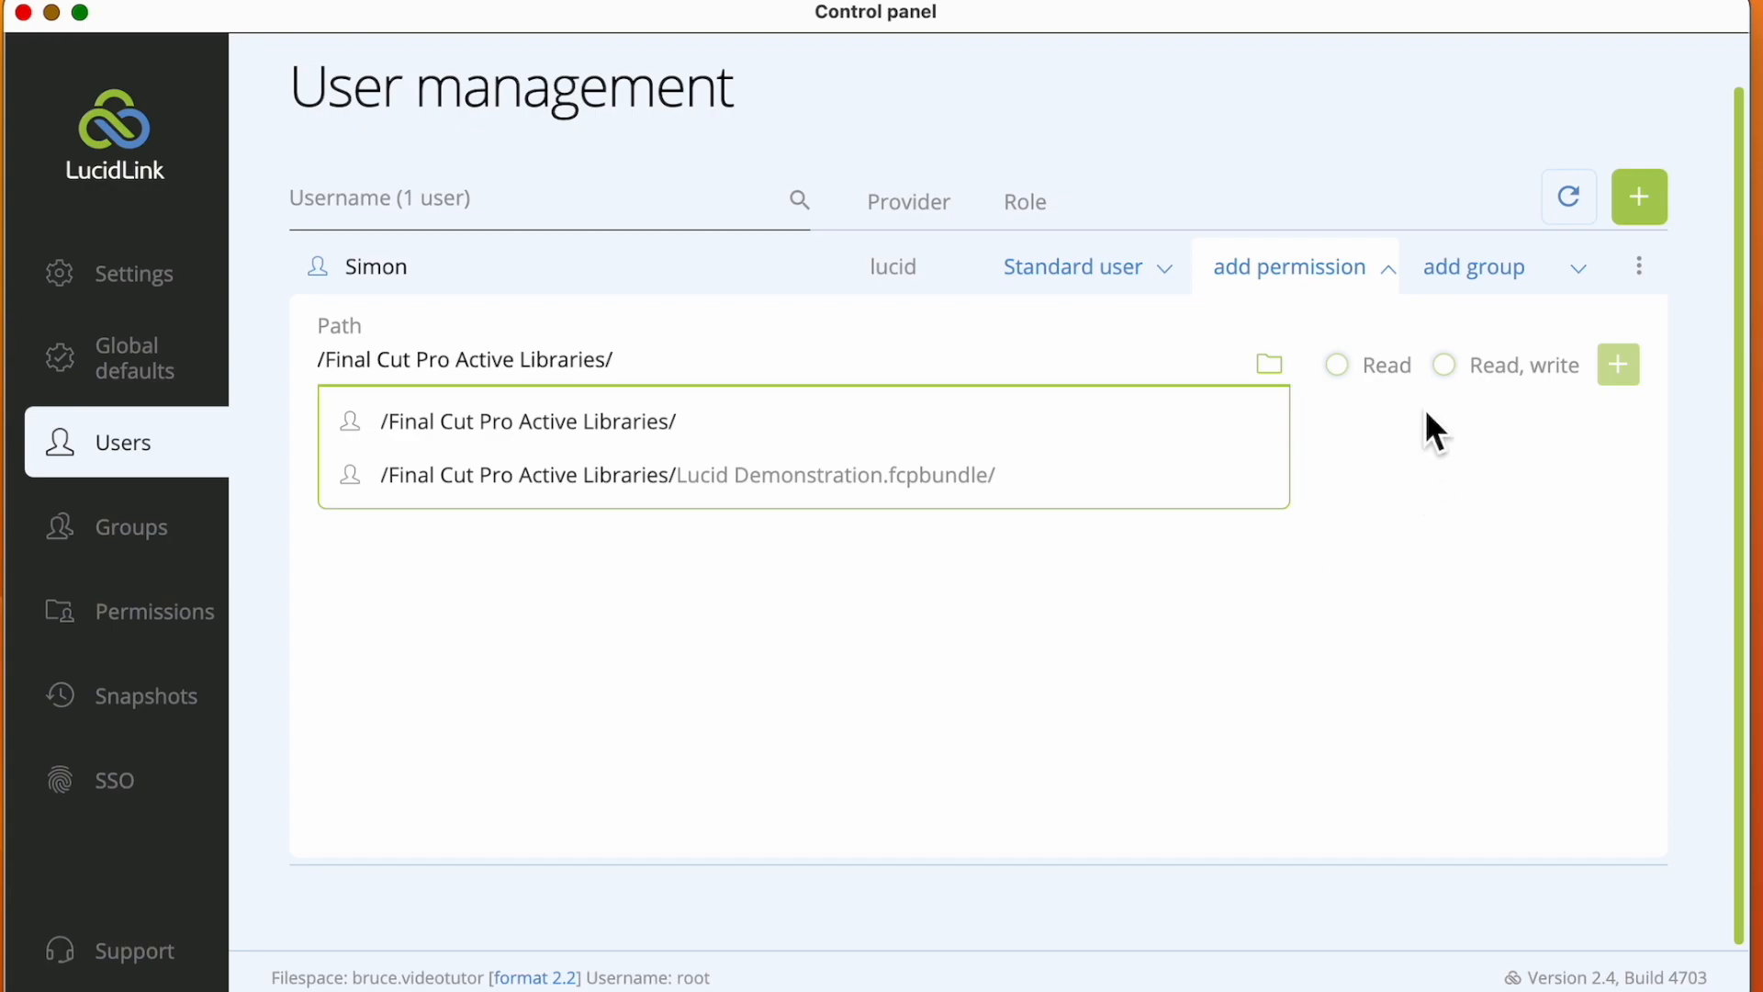
left_click(1470, 376)
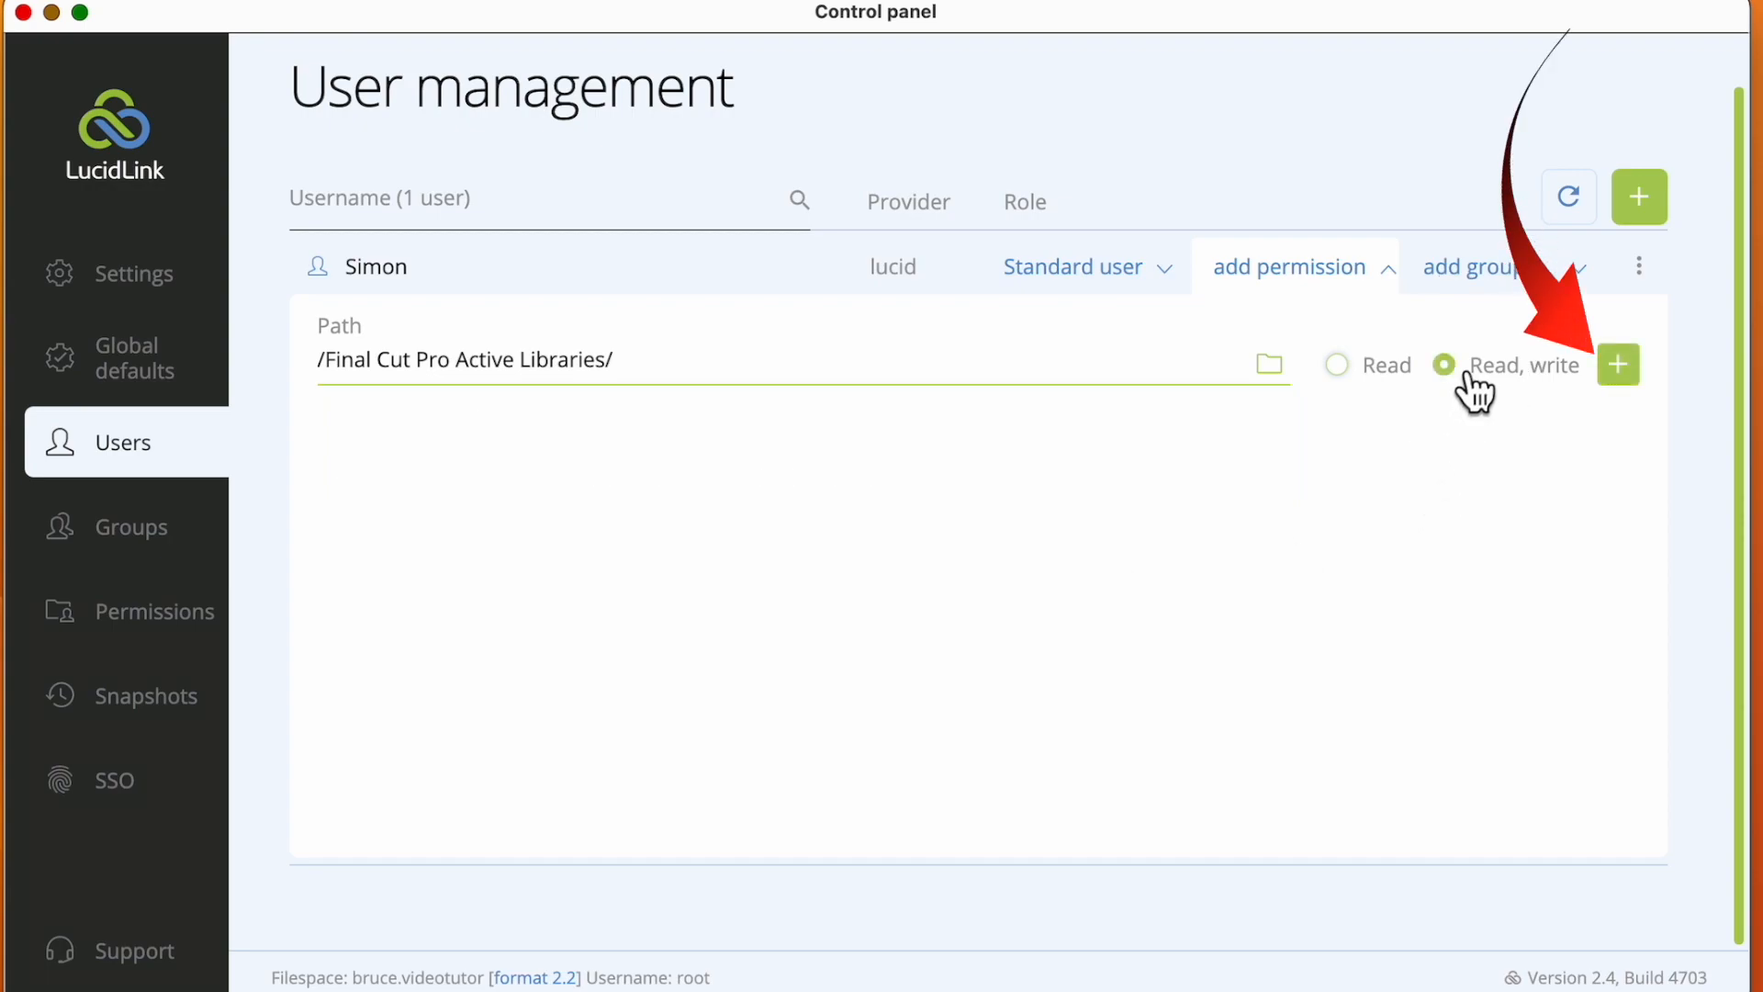
left_click(1635, 372)
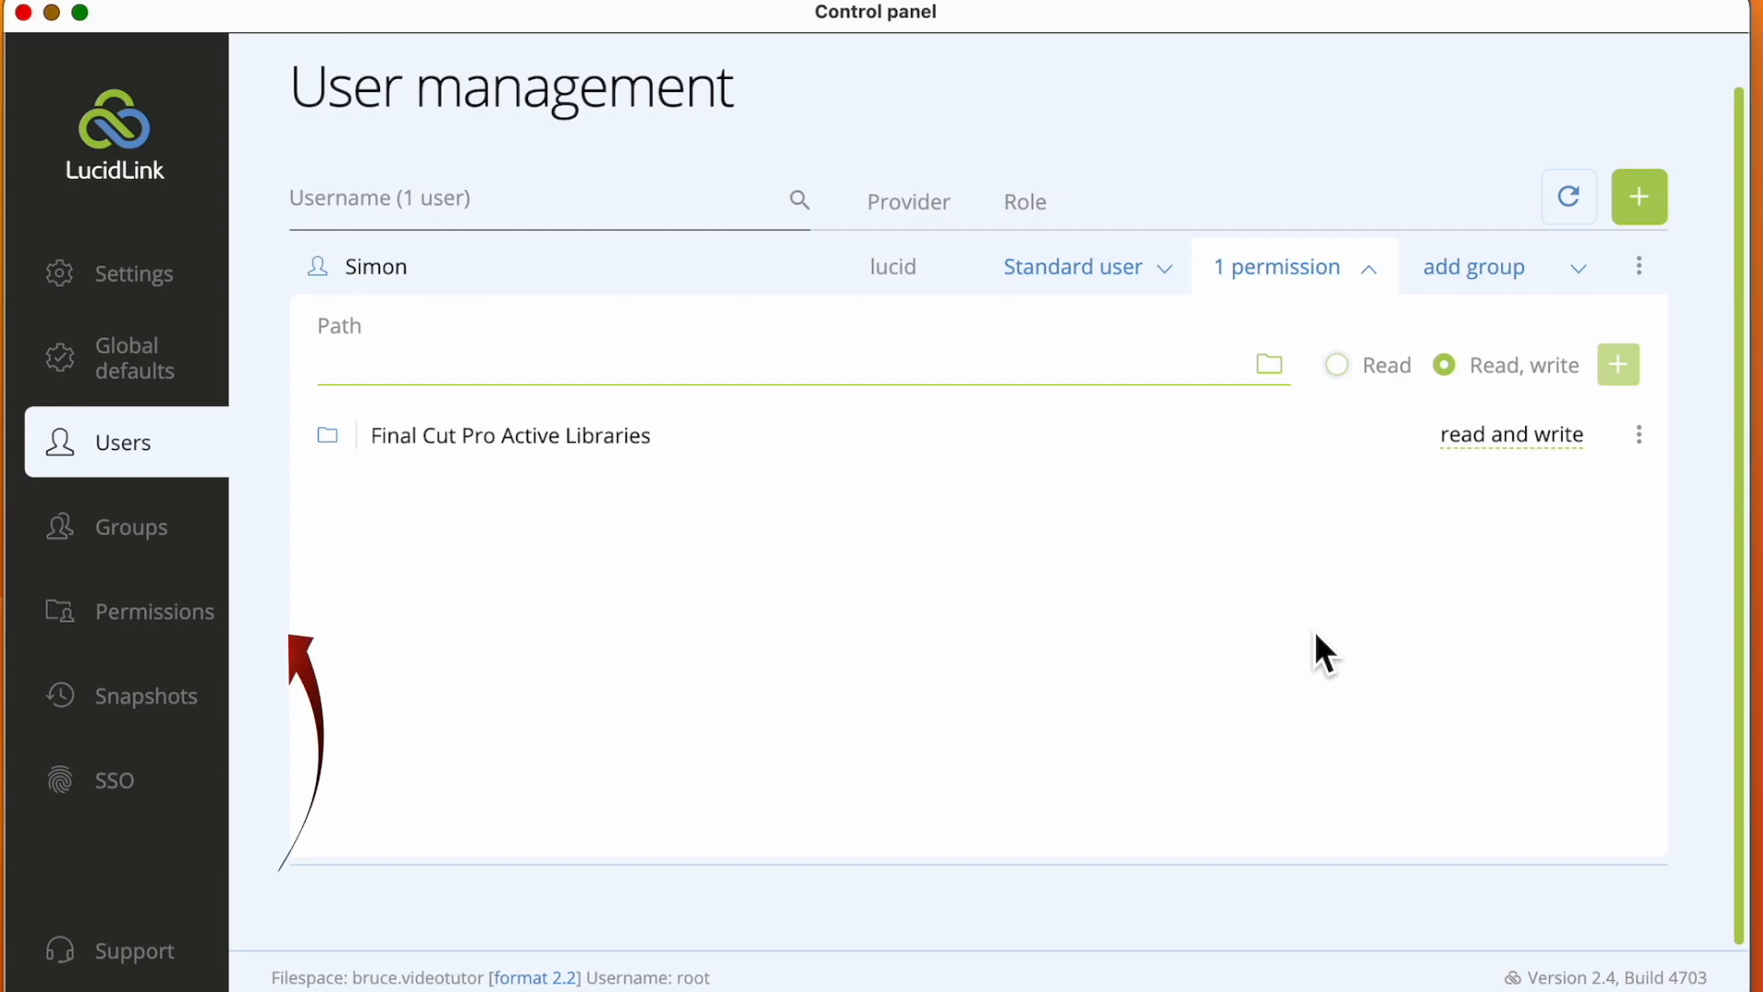
Review group management and inspect which users have permission on the Final Cut Pro Active Libraries folder
left_click(157, 533)
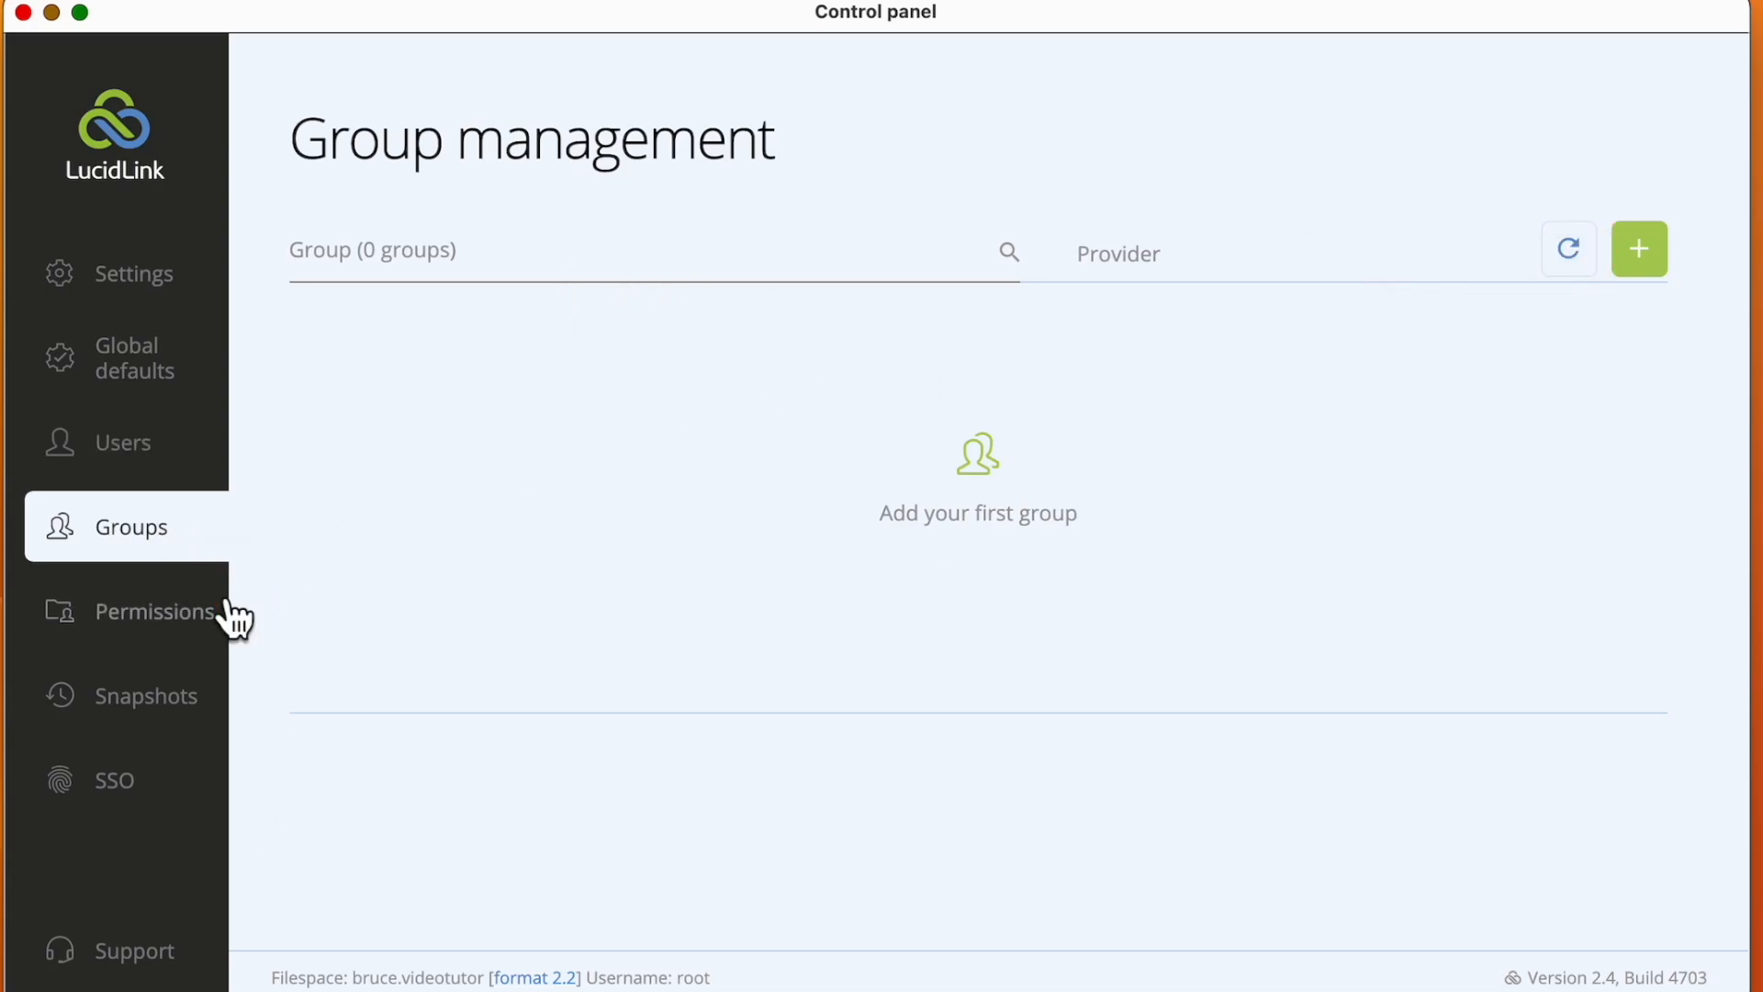
left_click(154, 622)
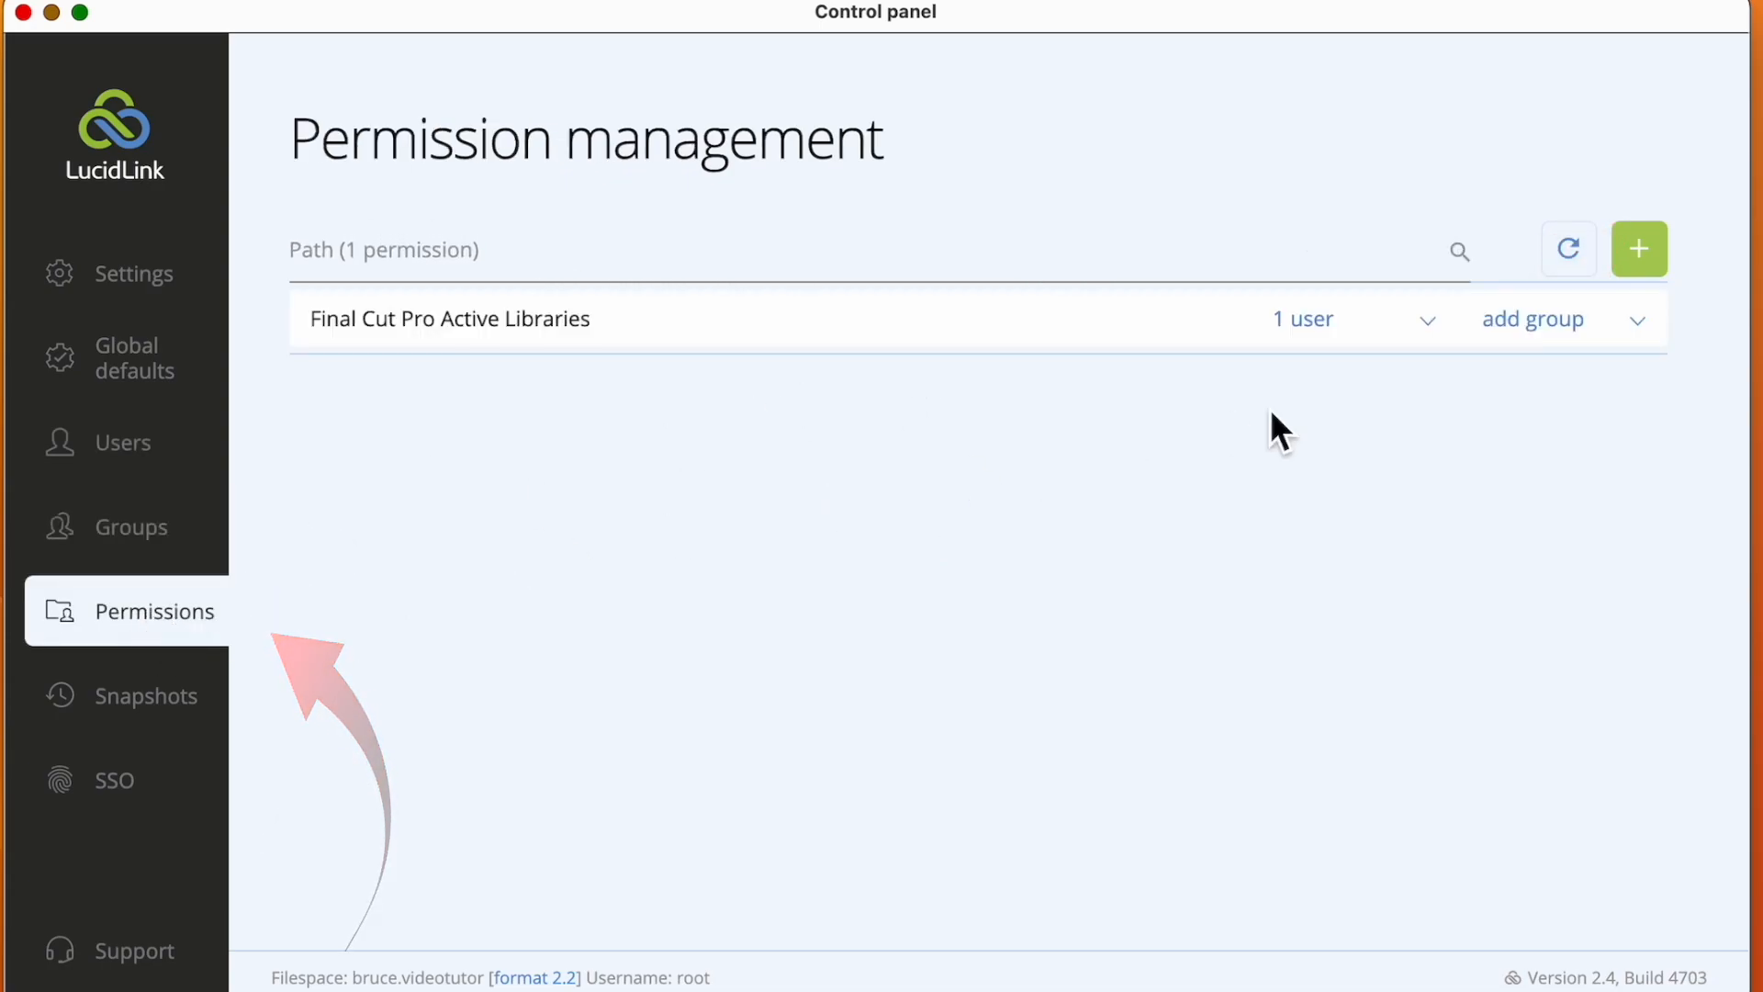
left_click(1453, 333)
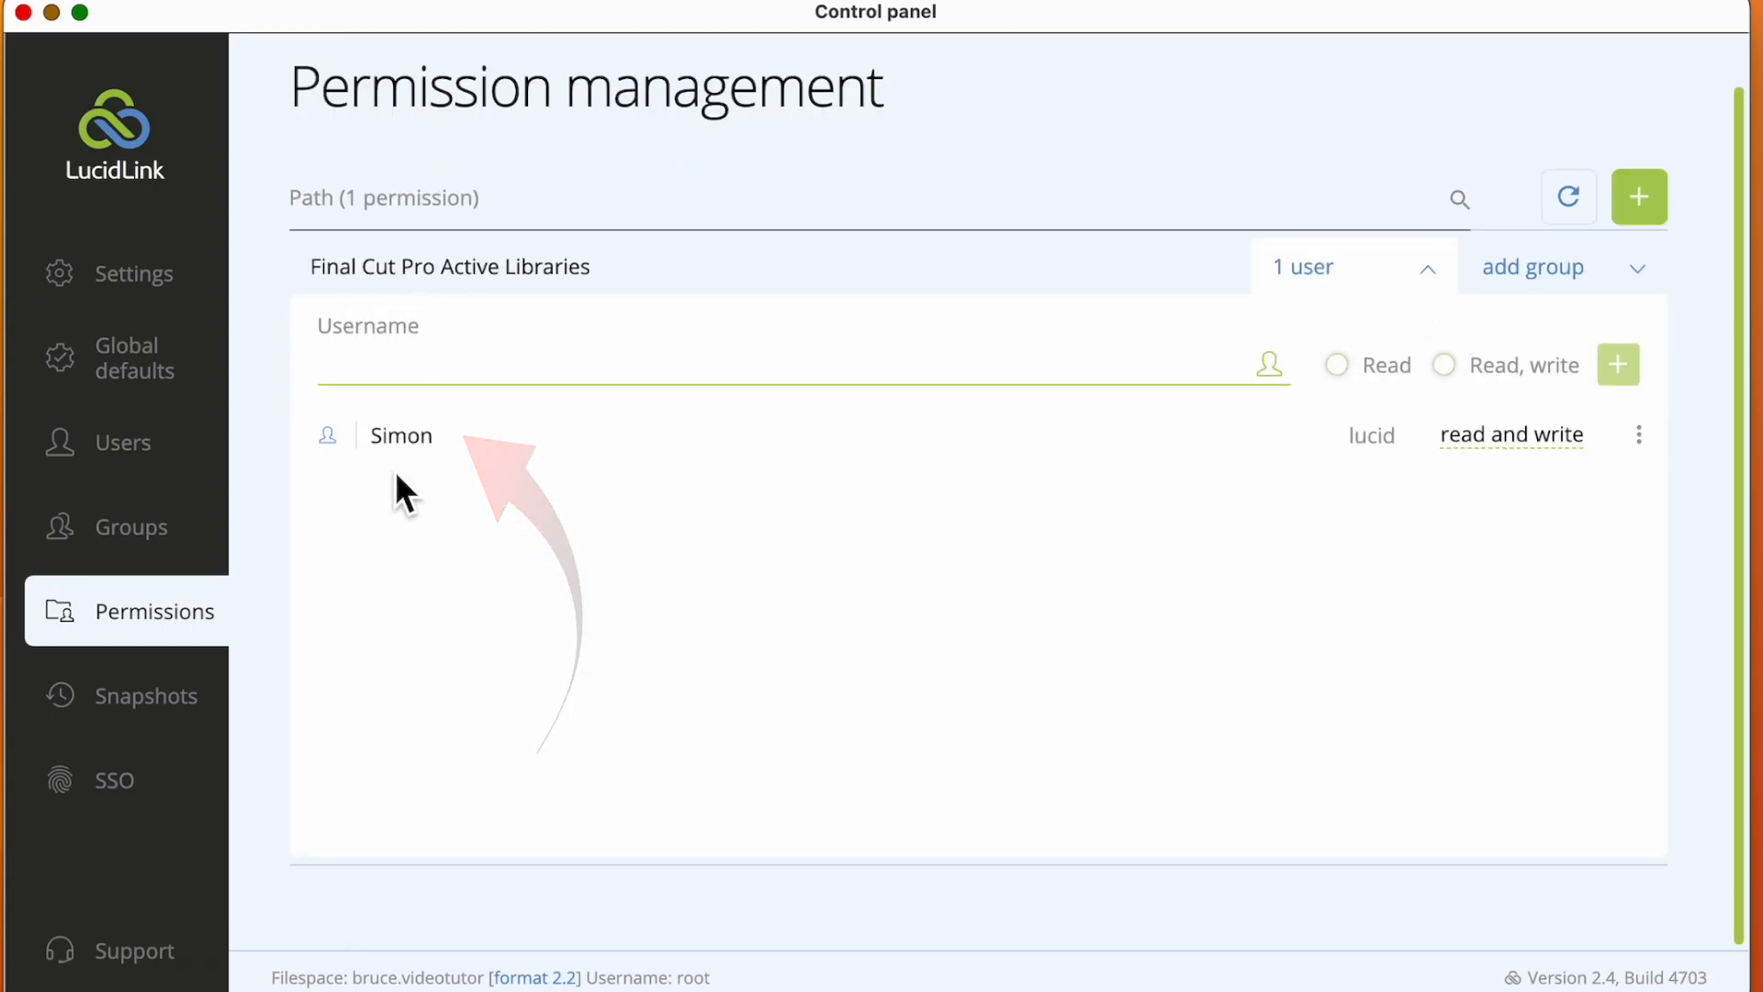
Review the snapshots and their schedules, and open a blank form for a new snapshot schedule
left_click(166, 707)
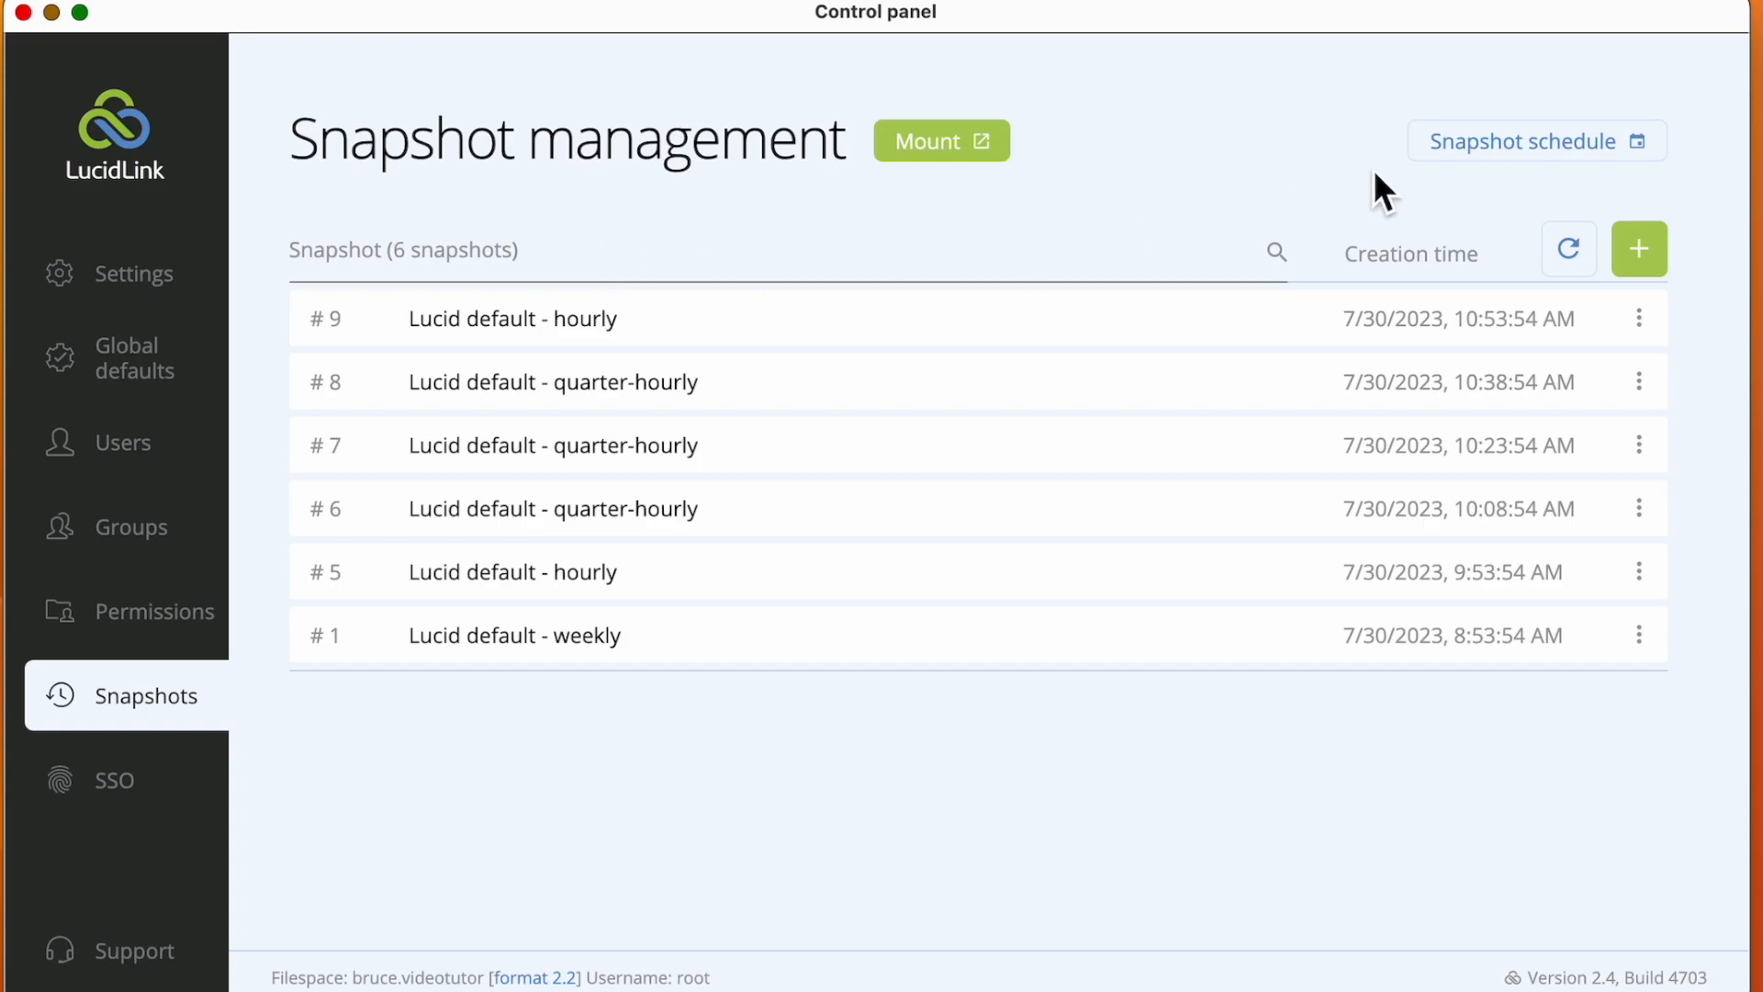
left_click(1558, 147)
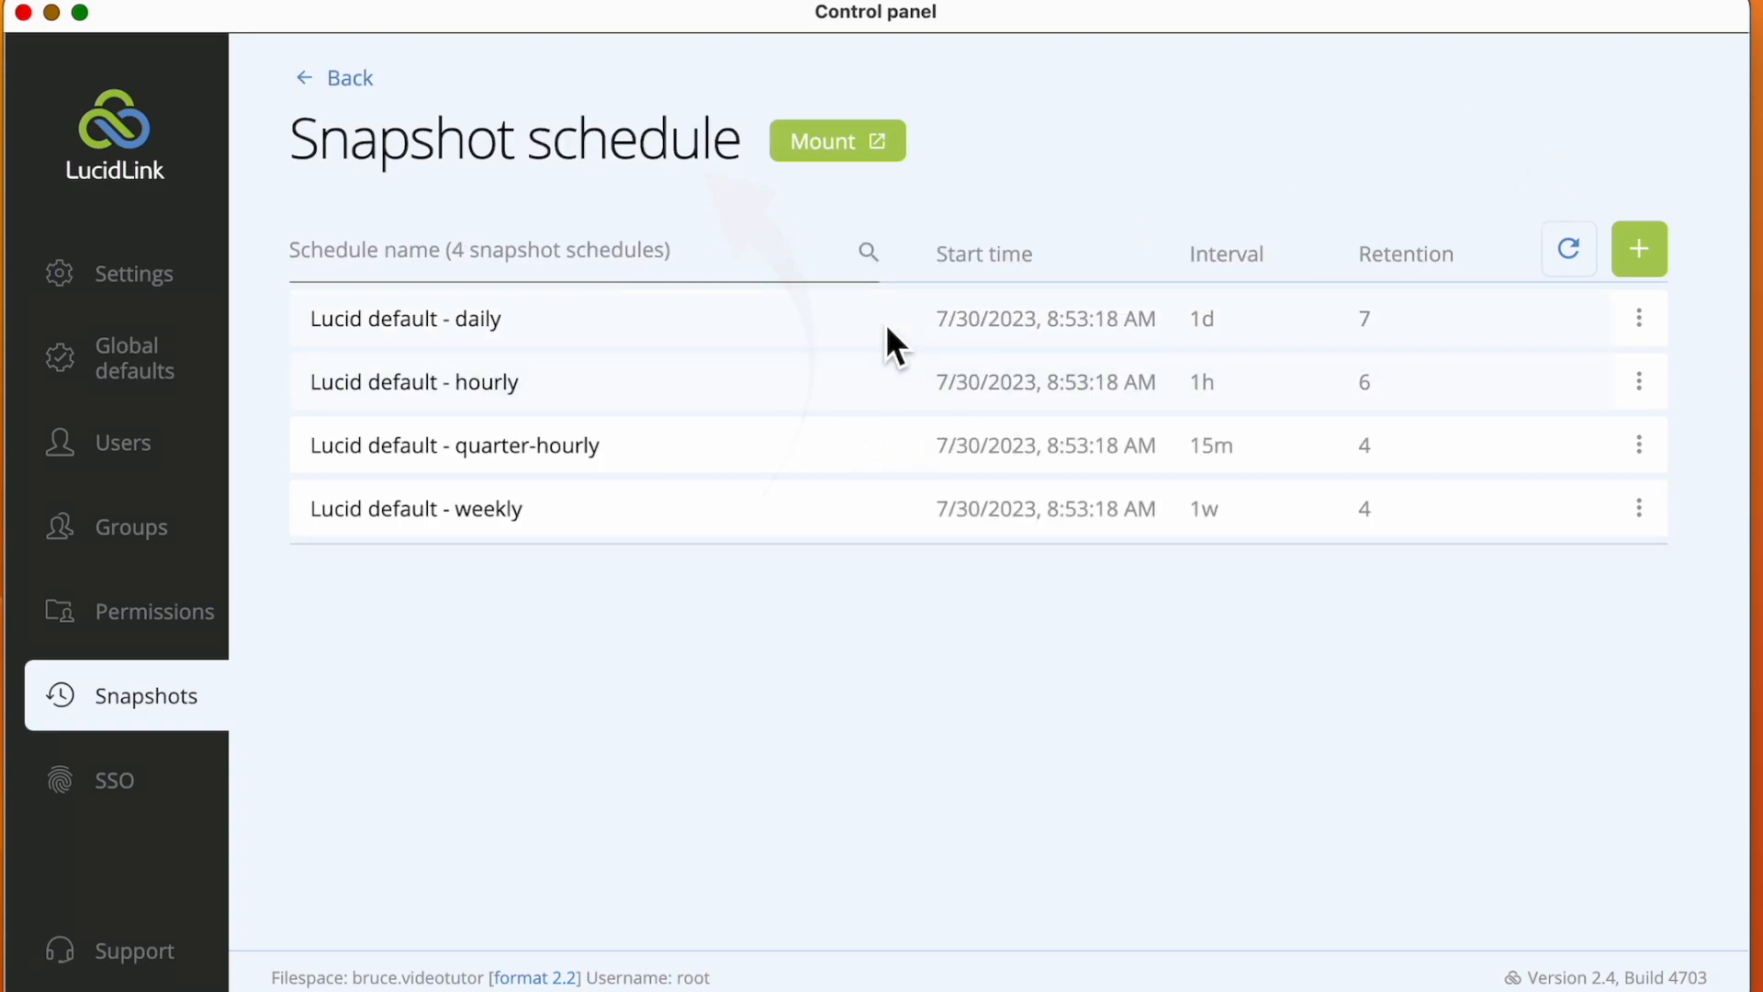
left_click(1658, 266)
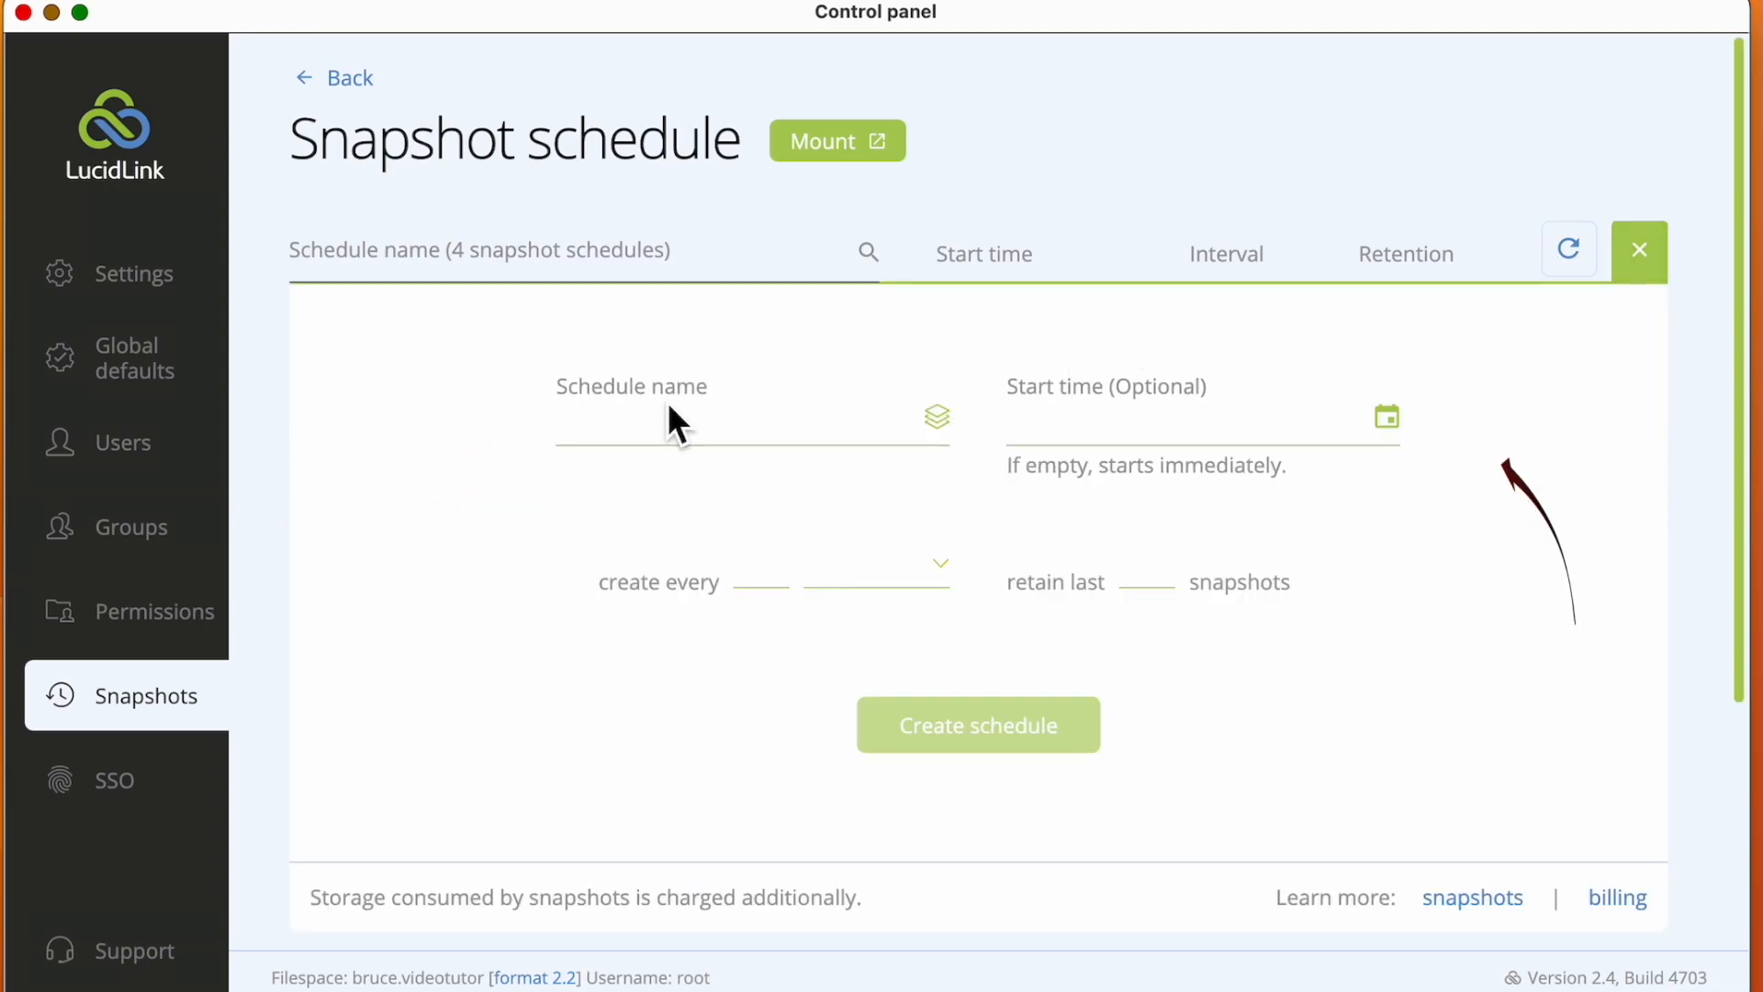
left_click(655, 422)
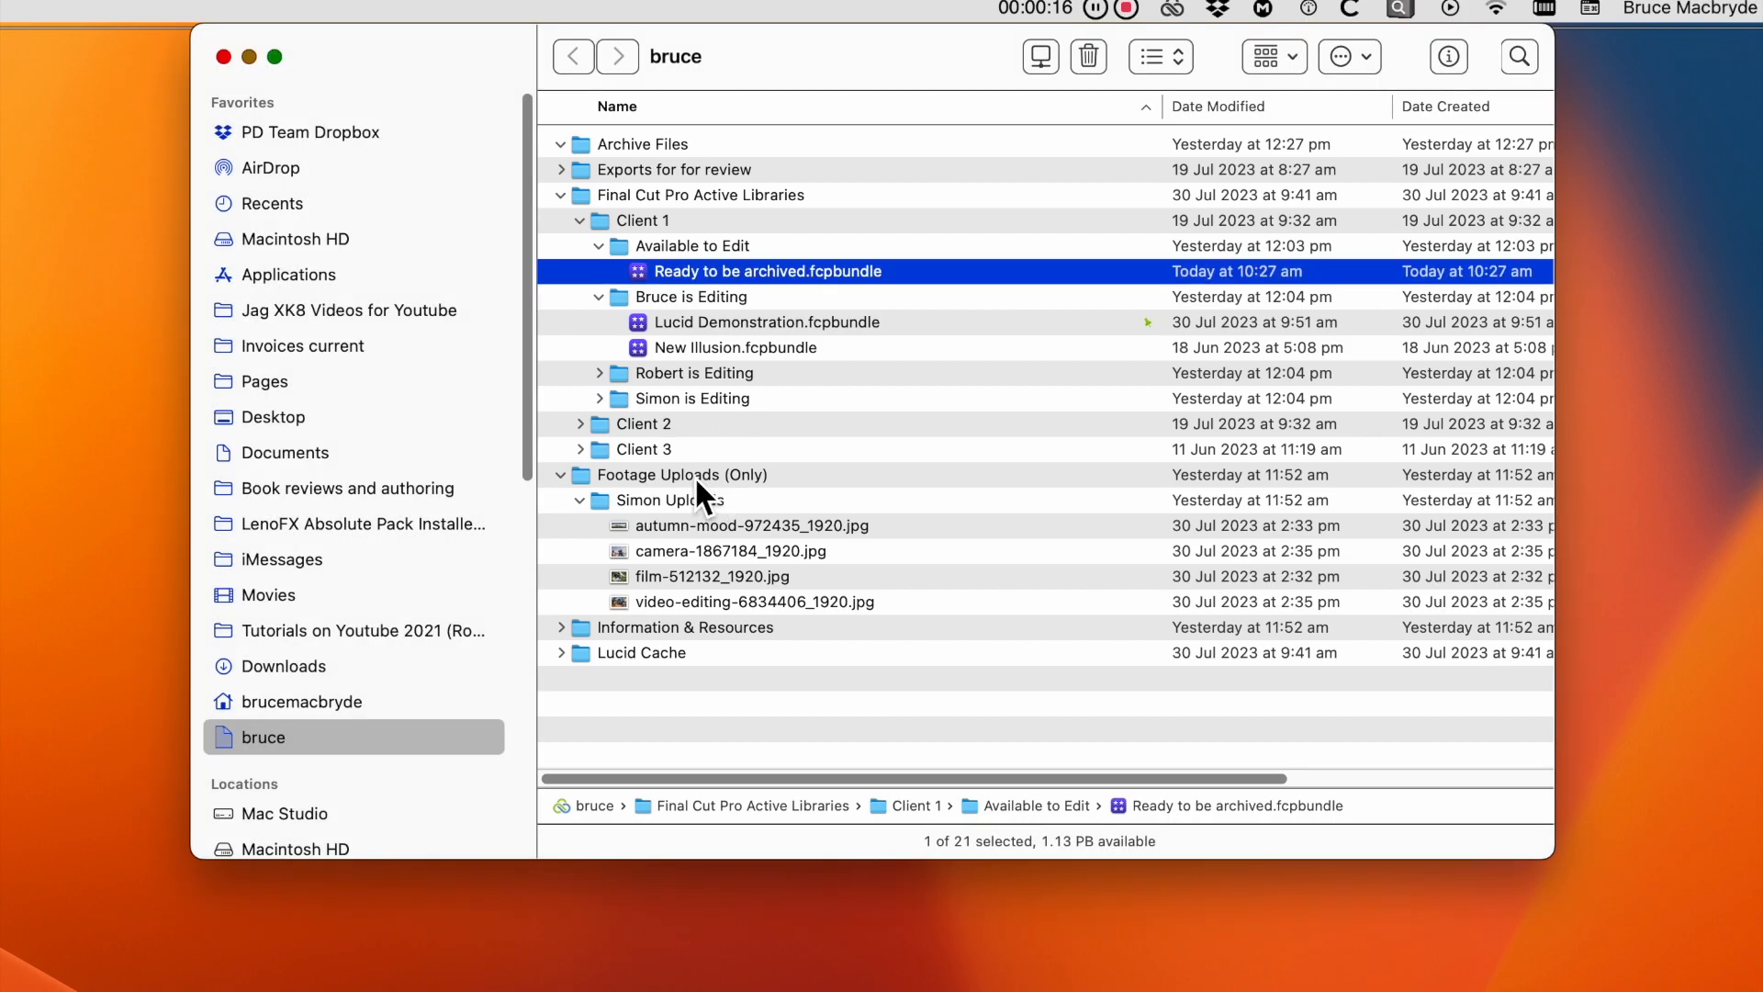
In Finder, inspect the four JPG images under Footage Uploads (Only) and select Ready to be archived.fcpbundle in Available to Edit
left_click(704, 476)
left_click(730, 525)
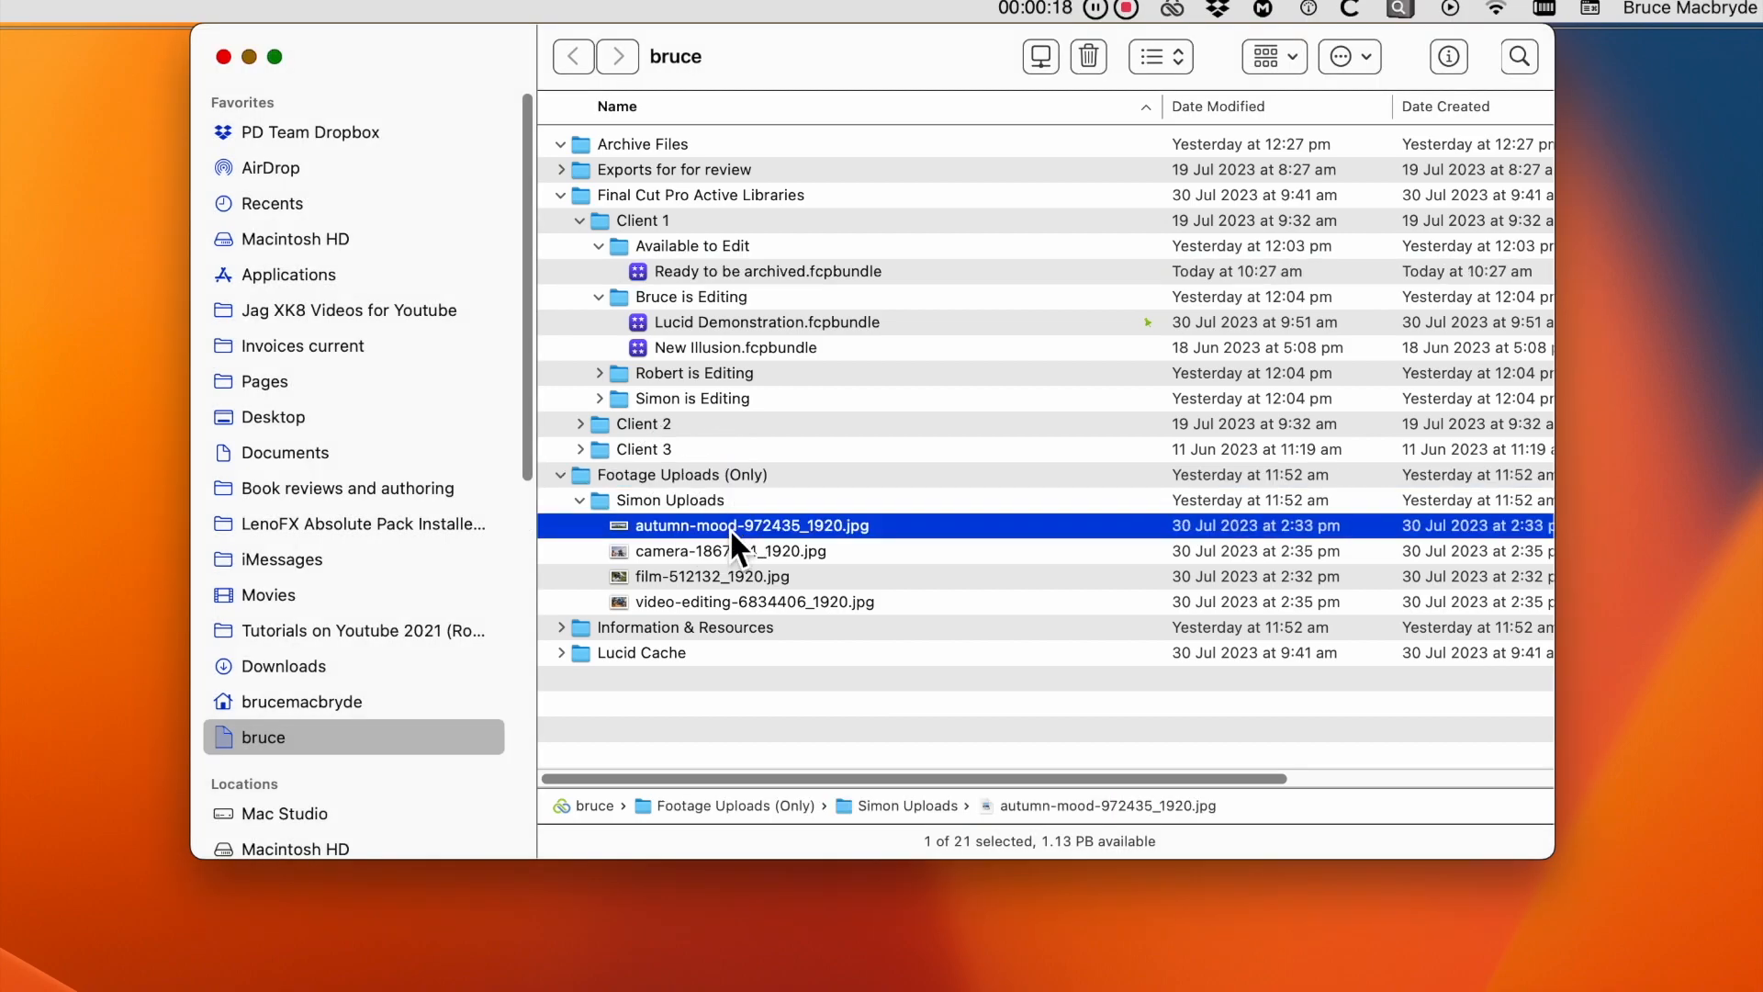
left_click(731, 551)
left_click(746, 575)
left_click(747, 600)
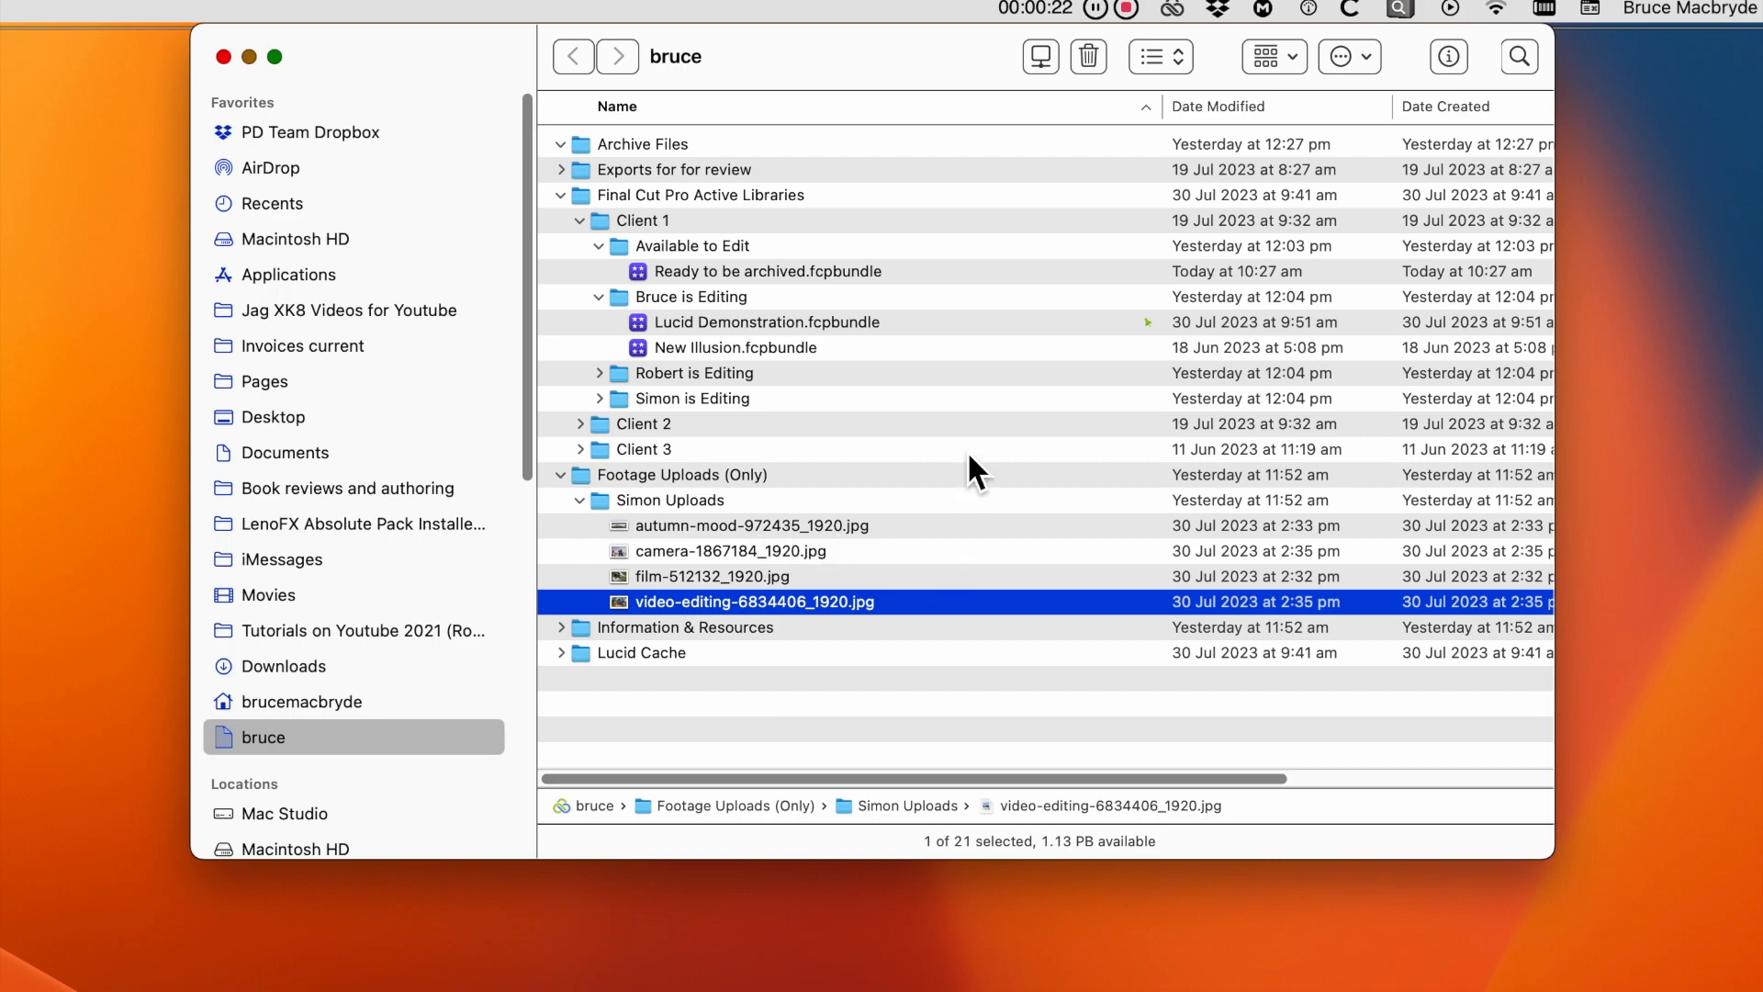
left_click(896, 269)
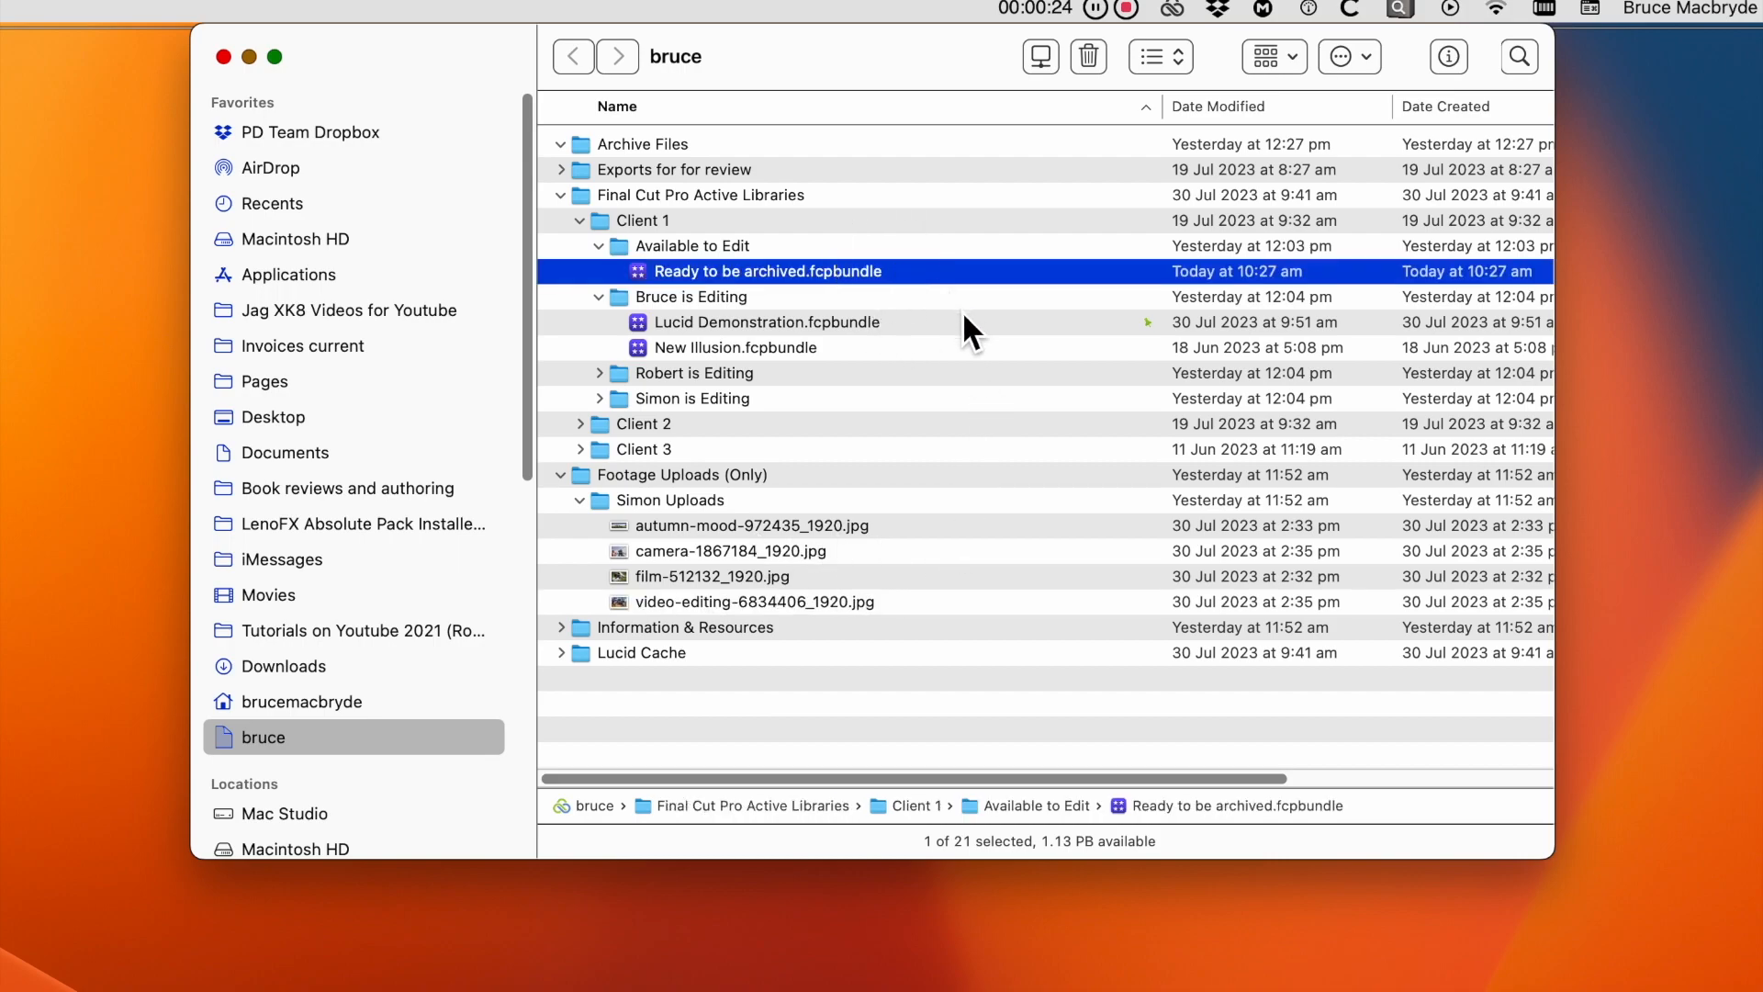